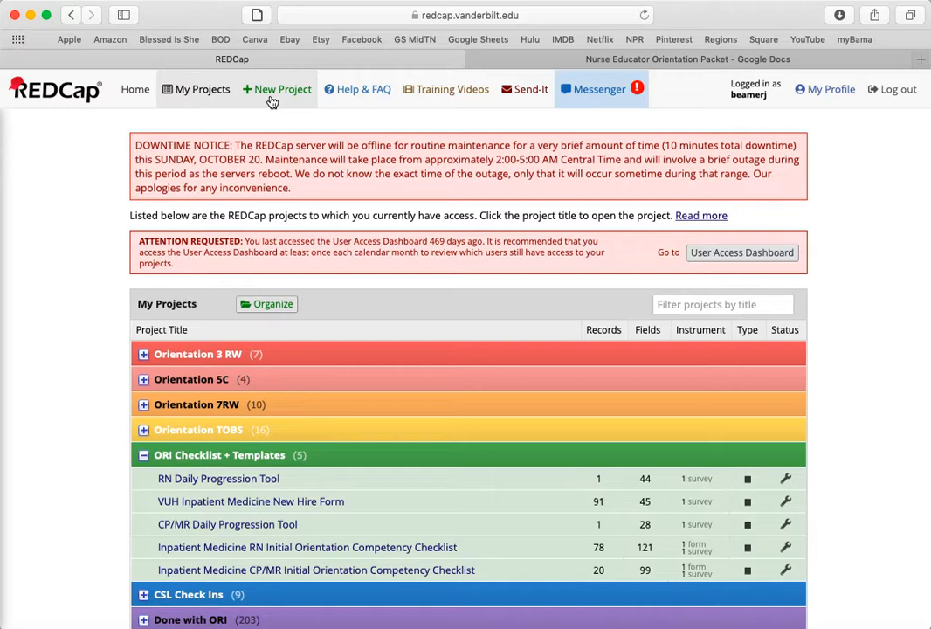
Create a new empty project titled "RedCap for Test" with Quality Improvement as its purpose
left_click(273, 97)
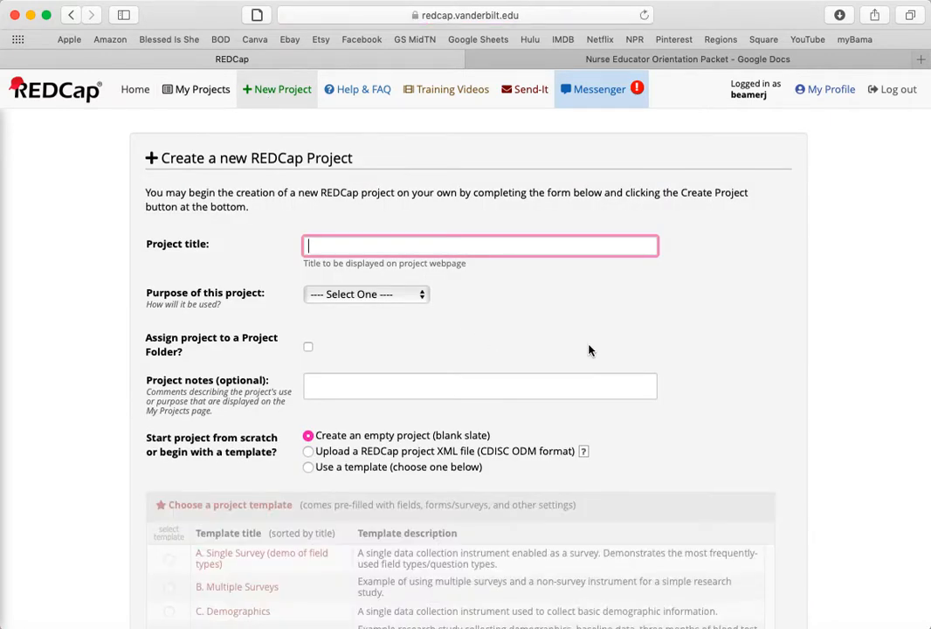
type("RedCap for Test")
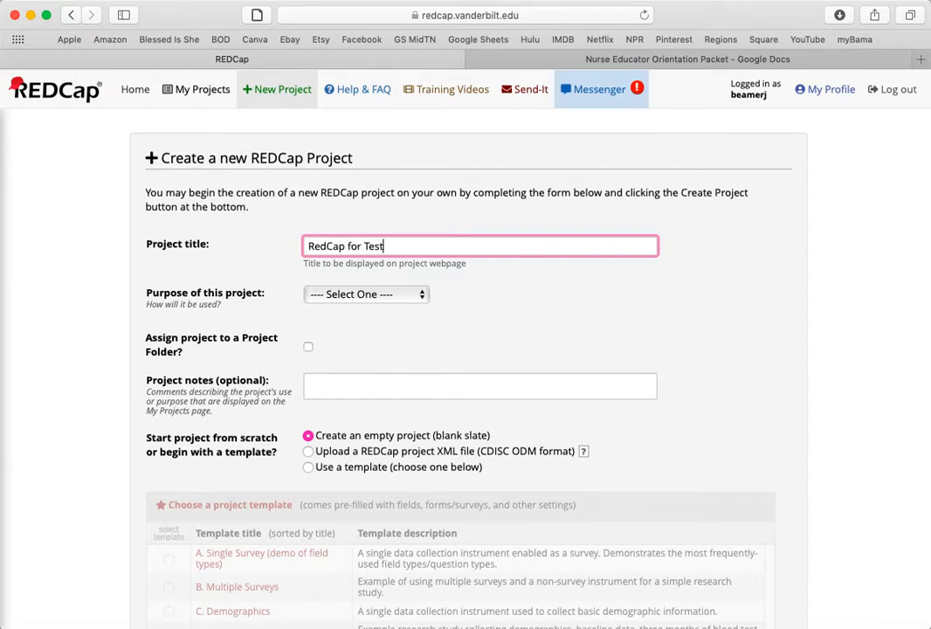
left_click(331, 297)
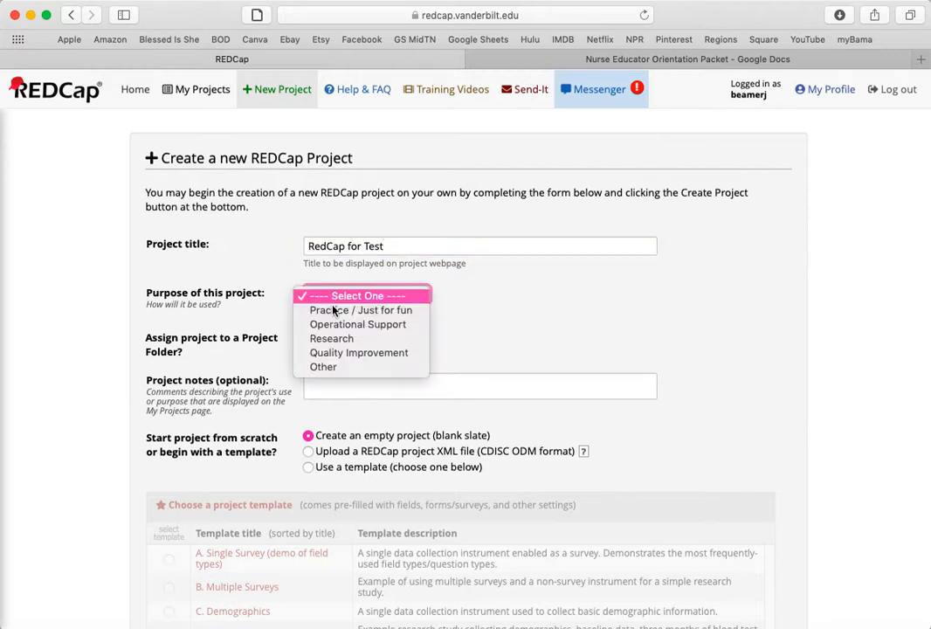
left_click(342, 353)
scroll(335, 352, "down", 4)
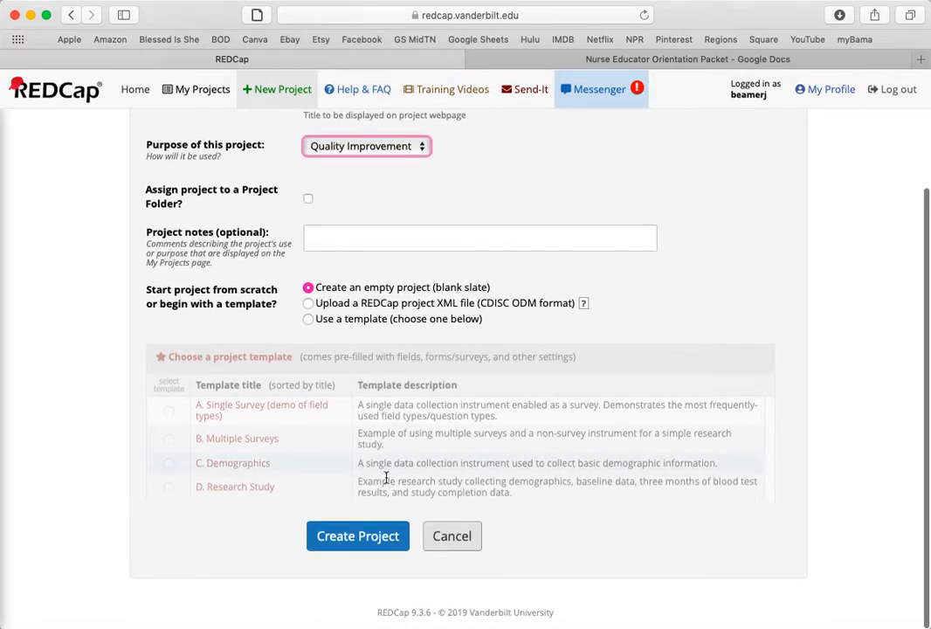
left_click(355, 540)
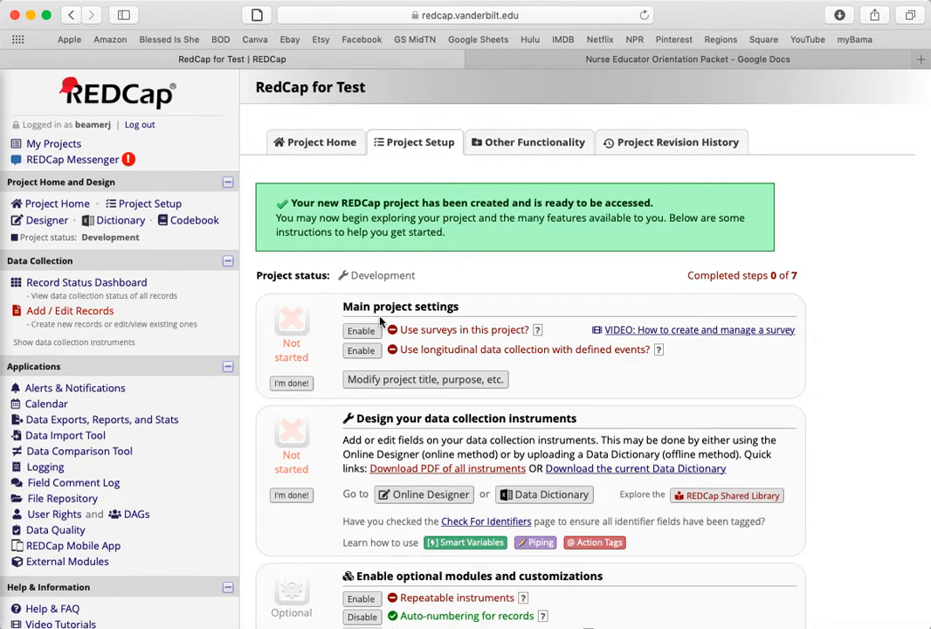
Enable surveys in the project and enable My First Instrument as a survey
left_click(361, 332)
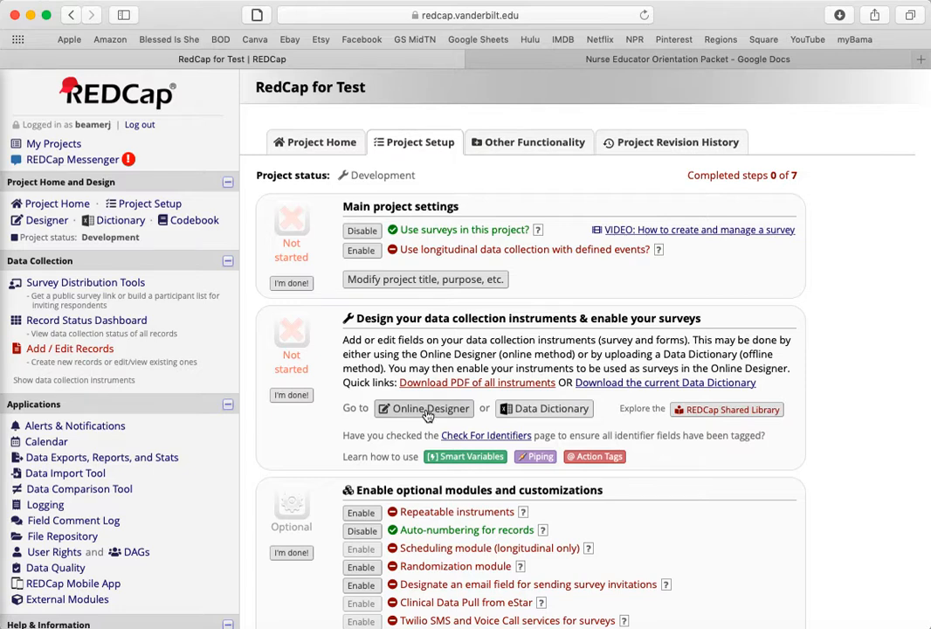
left_click(428, 410)
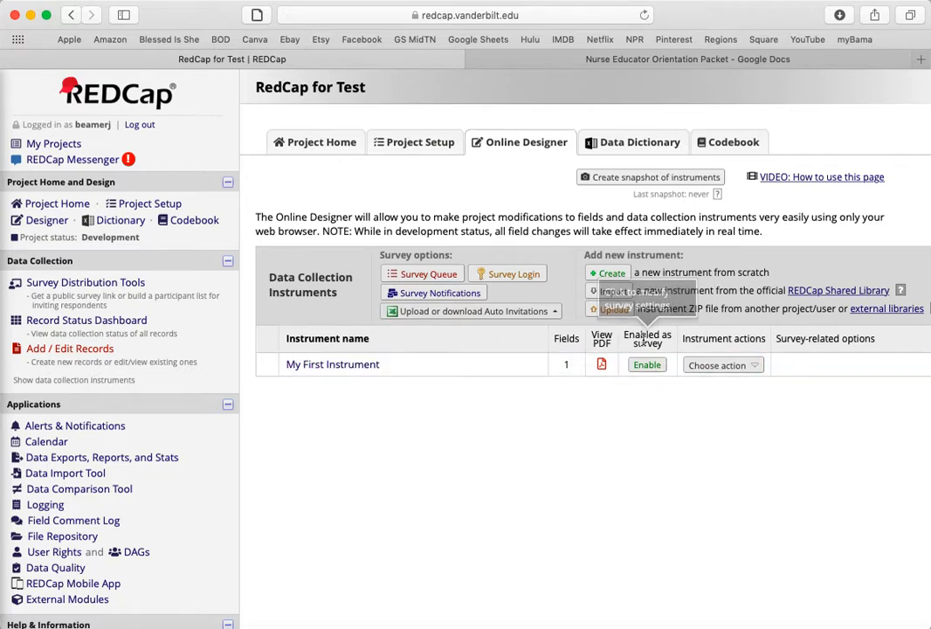
left_click(647, 366)
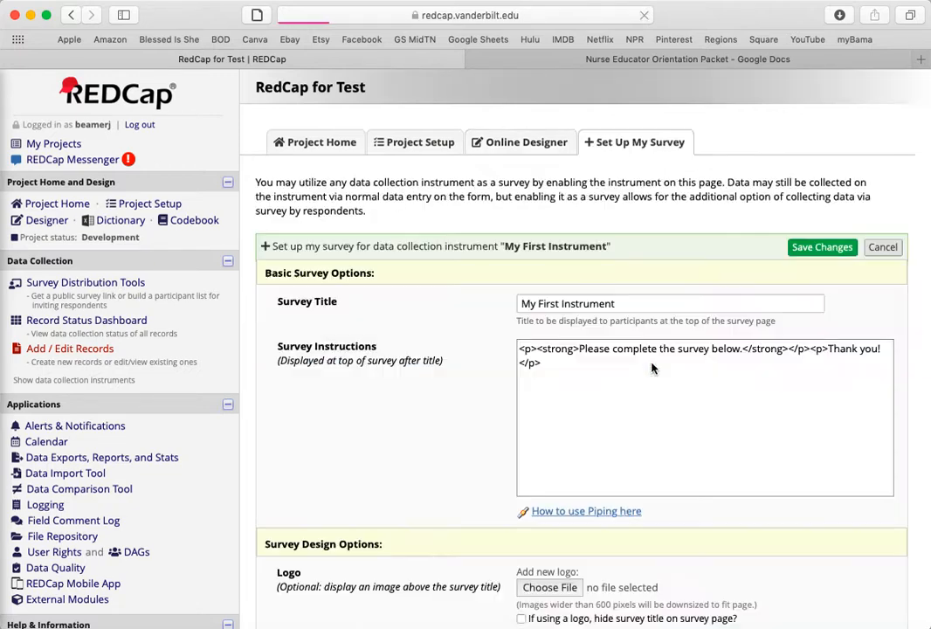
Replace the survey title with "RedCap Test Project"
triple_click(615, 299)
type("R")
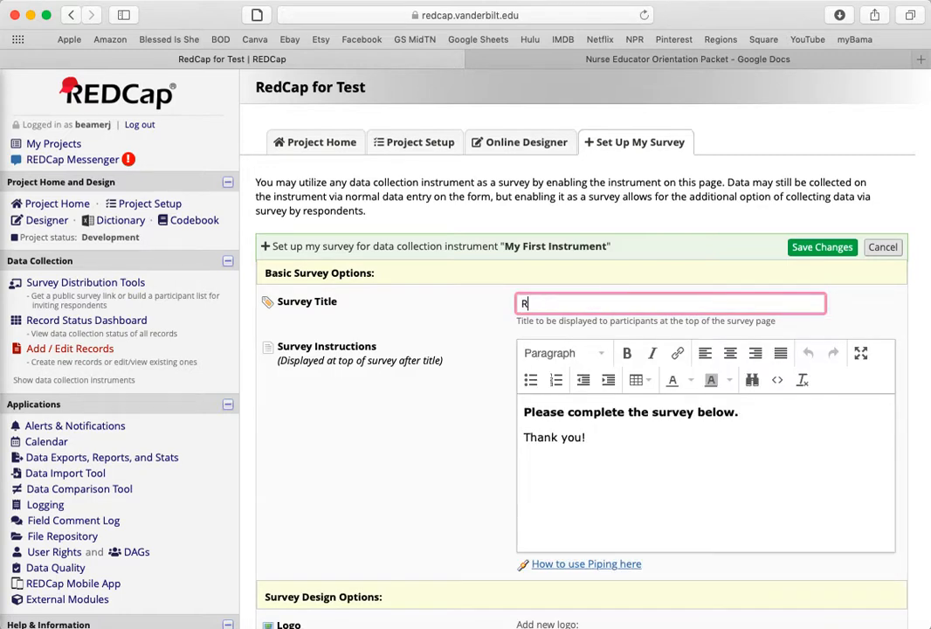
type("edCap Test Project")
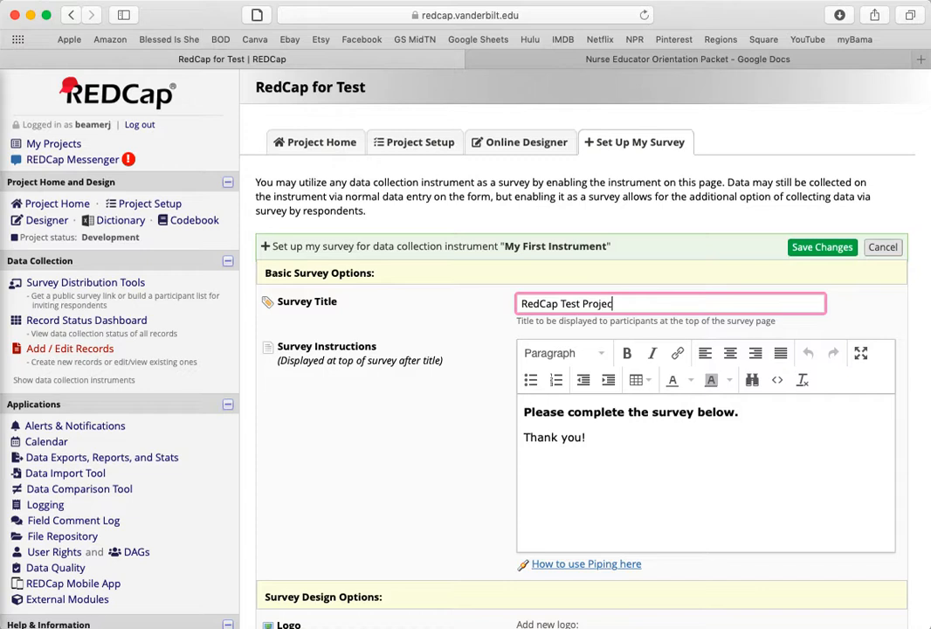
left_click(593, 428)
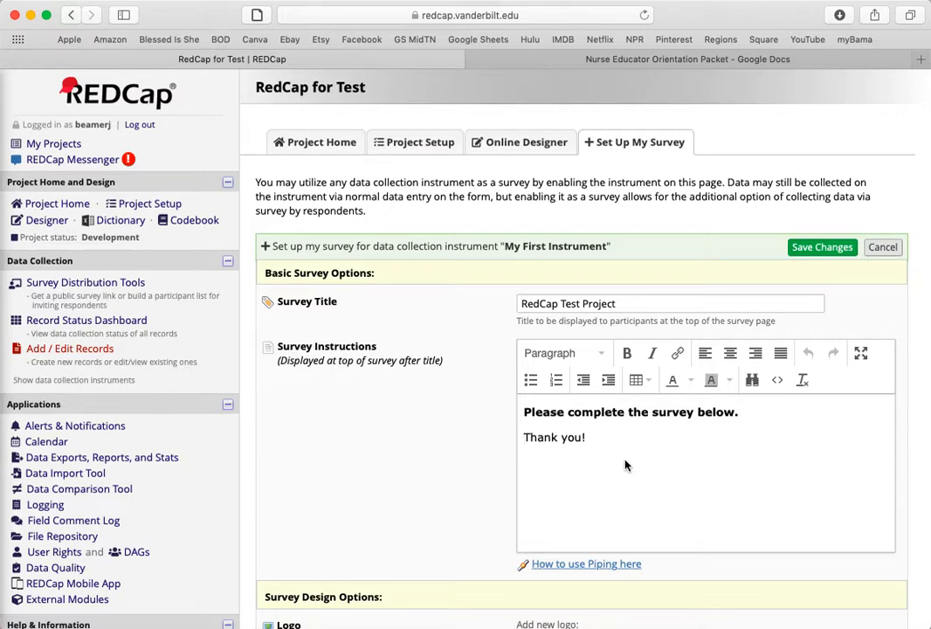
Try the enhanced radios and checkboxes option, view its example, and restore standard radios and checkboxes
scroll(624, 465, "down", 9)
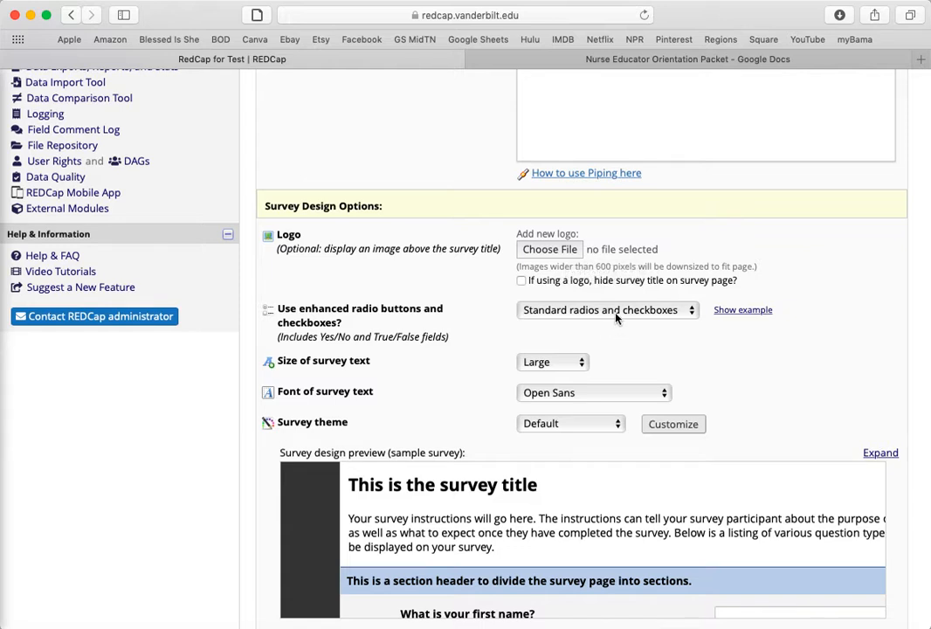
scroll(616, 322, "down", 3)
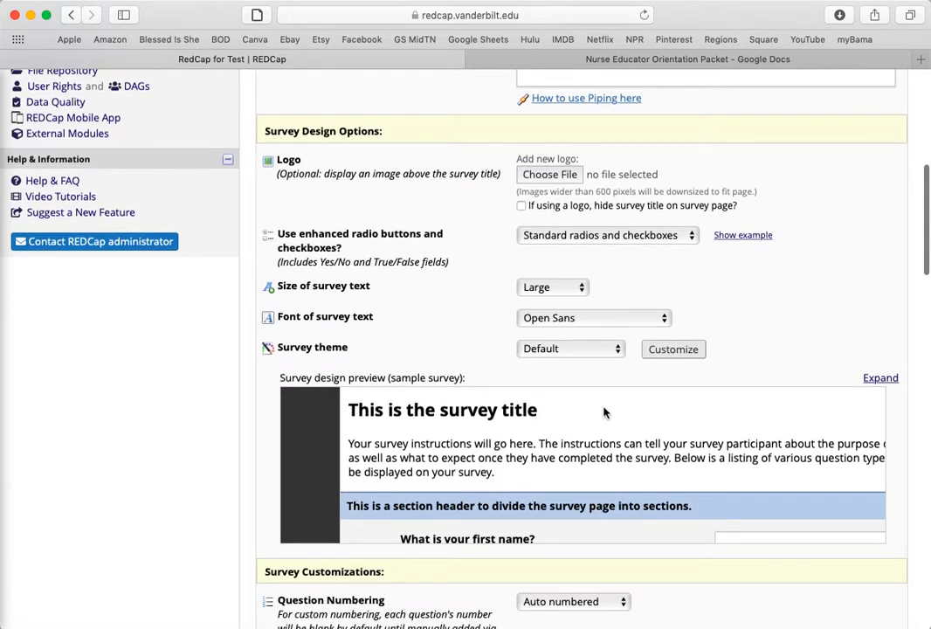
scroll(607, 412, "down", 10)
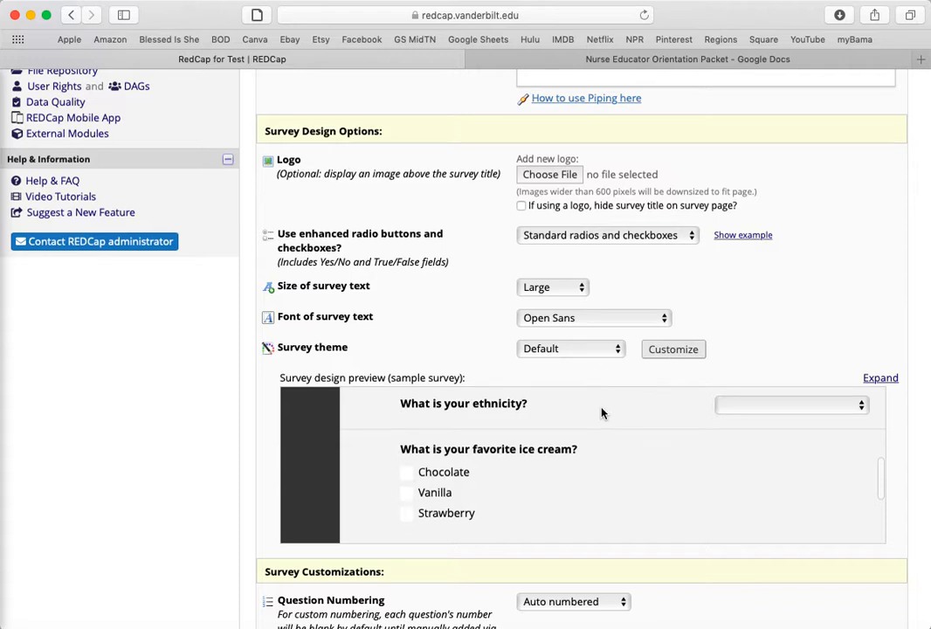
scroll(682, 430, "up", 2)
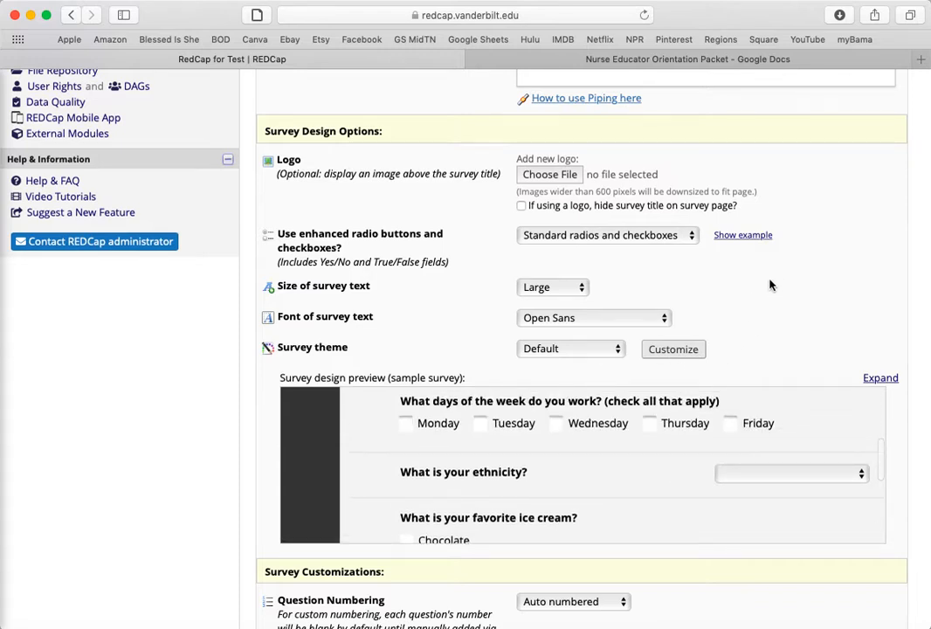
left_click(679, 236)
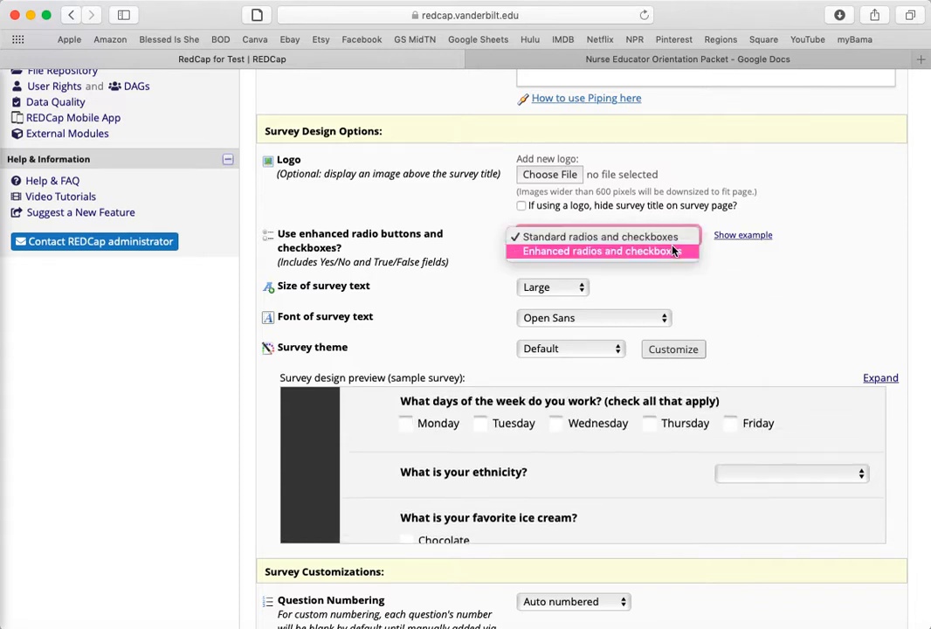
left_click(674, 252)
left_click(738, 238)
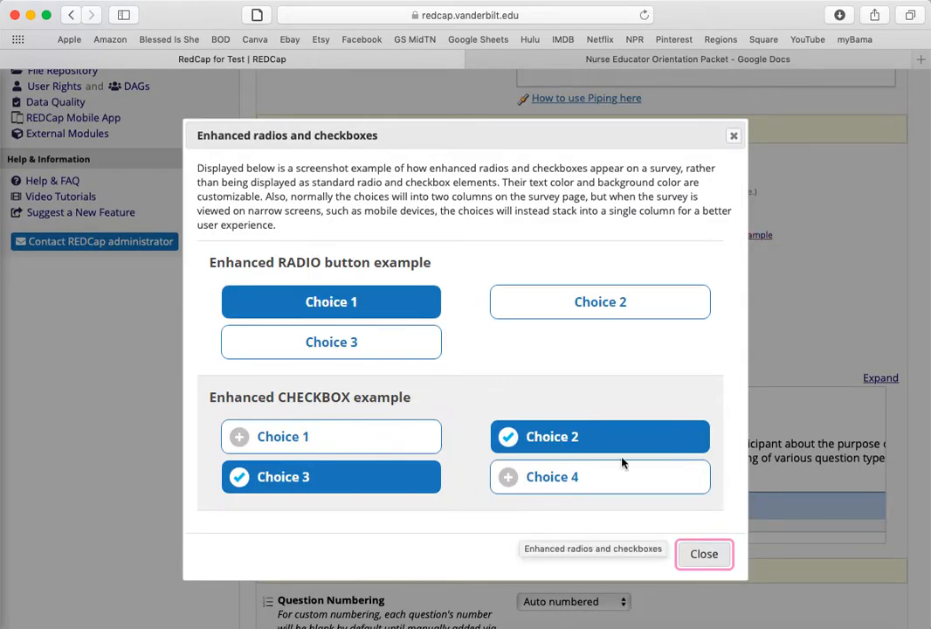
left_click(715, 561)
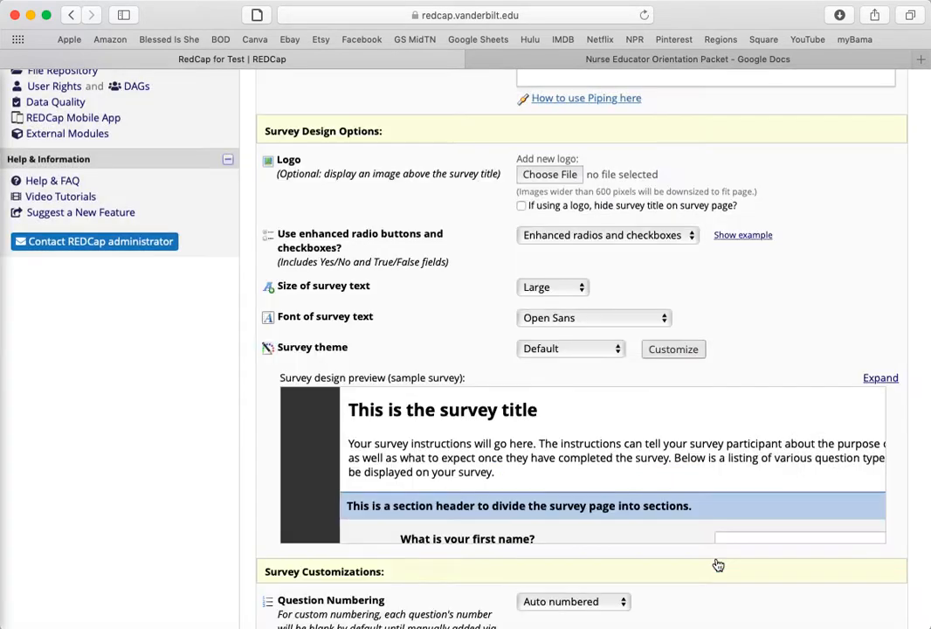
left_click(627, 248)
left_click(602, 221)
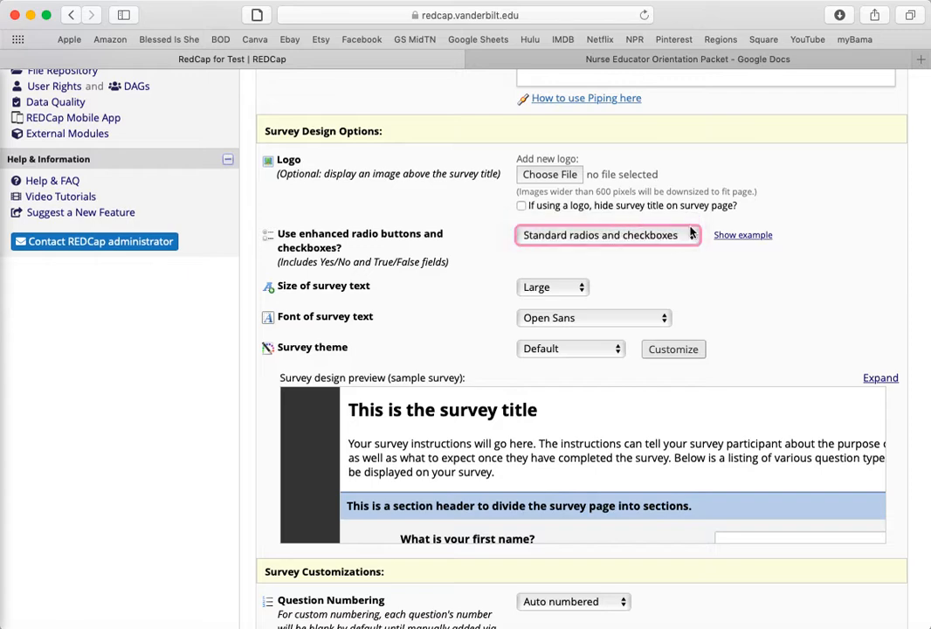
Examine the example of enhanced radio buttons and checkboxes again and close it
left_click(743, 236)
scroll(532, 381, "down", 3)
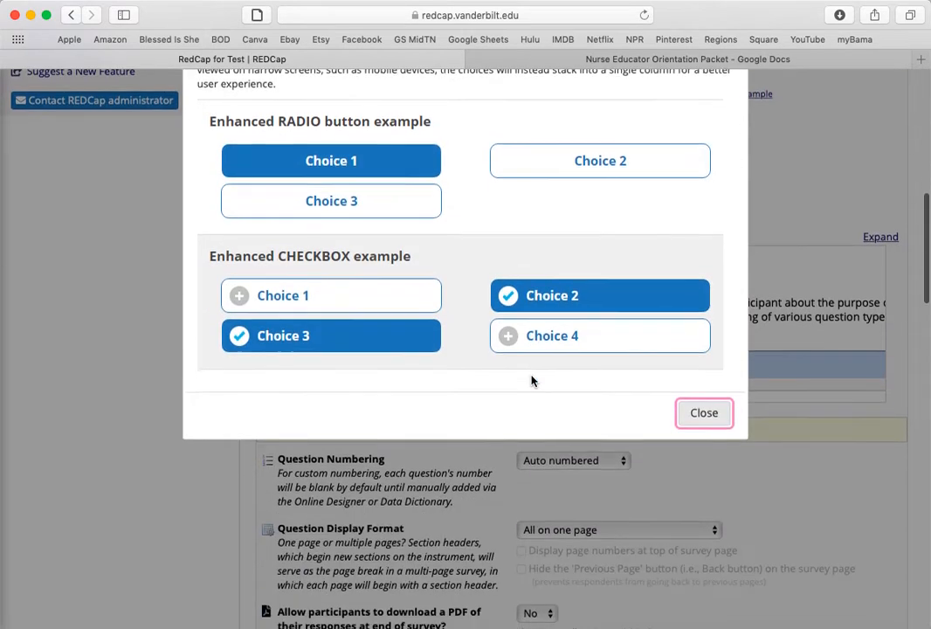
scroll(581, 358, "up", 3)
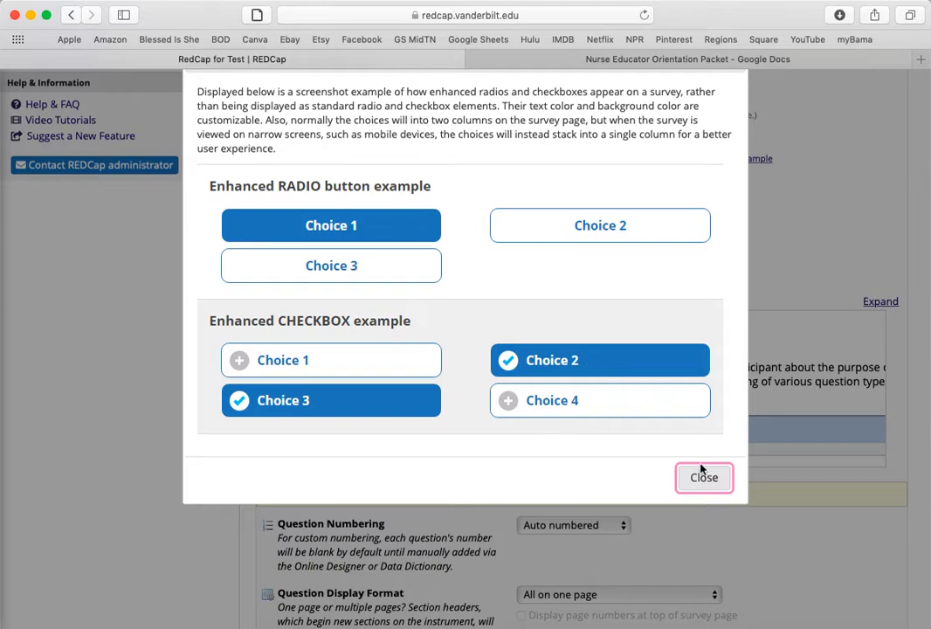
left_click(703, 476)
left_click(725, 165)
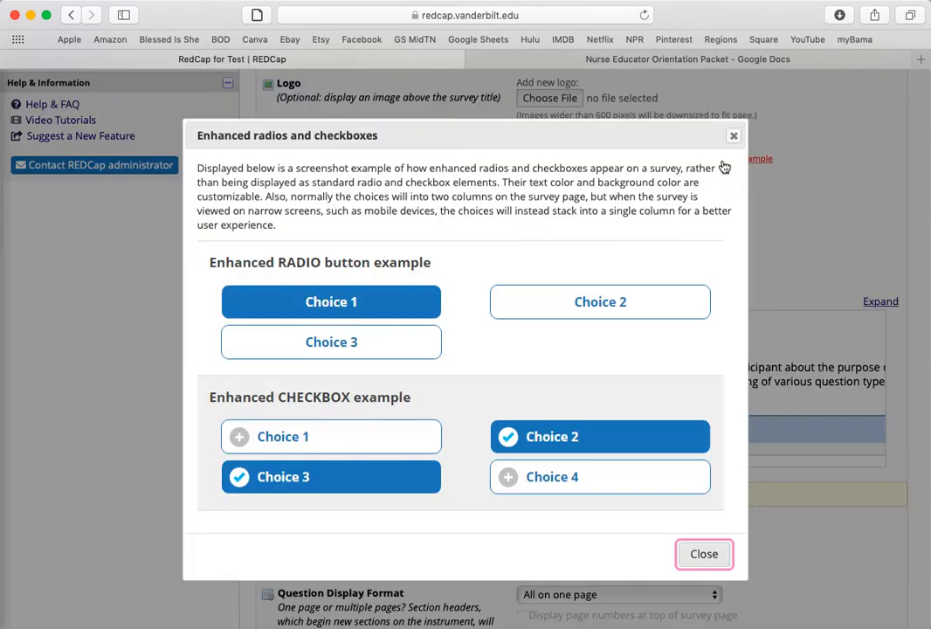
left_click(733, 138)
scroll(739, 210, "up", 1)
scroll(730, 216, "up", 1)
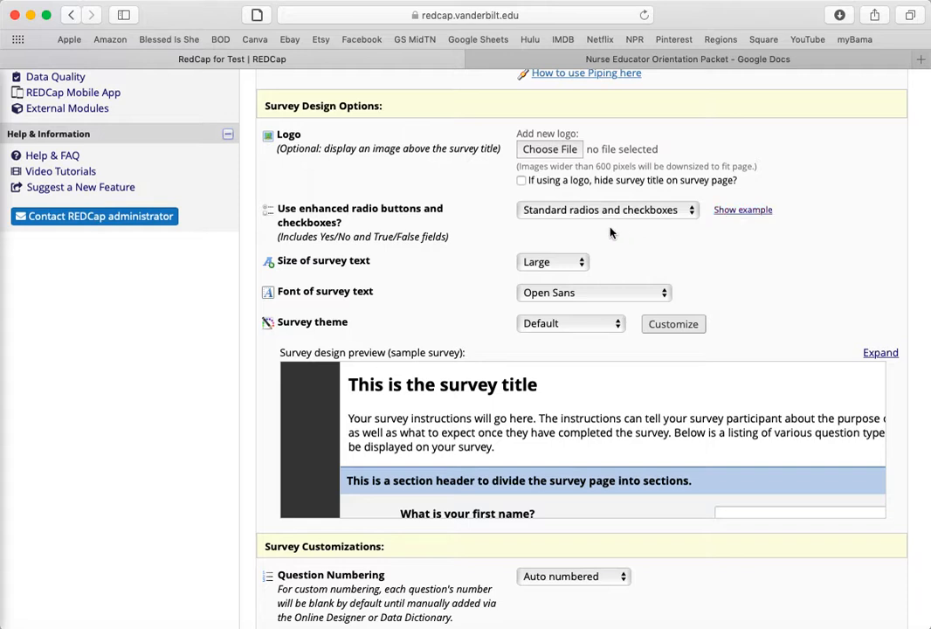
Try the last of the saved VUMC Gold survey themes and check it in the sample survey preview
scroll(603, 249, "down", 1)
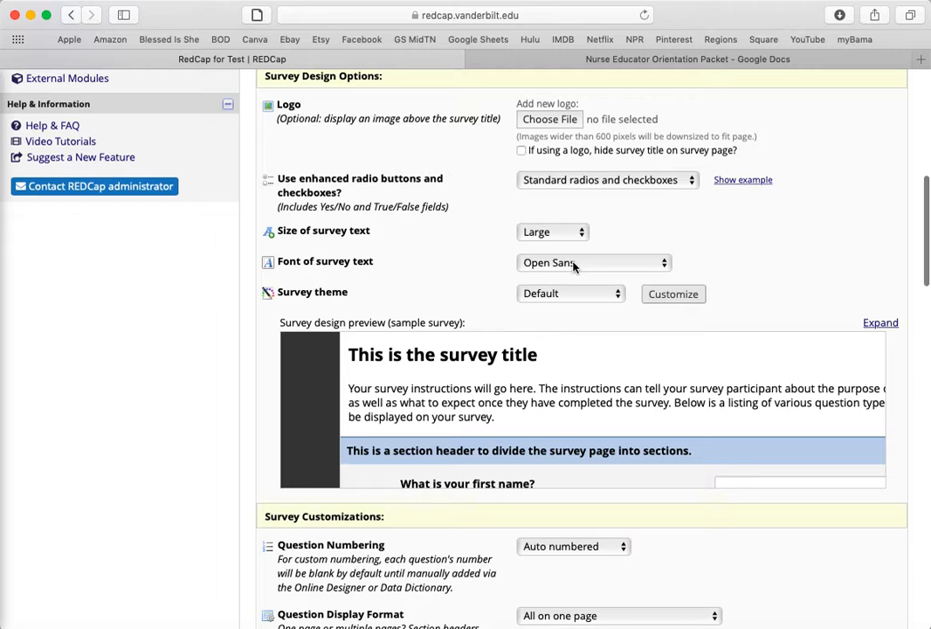
left_click(577, 297)
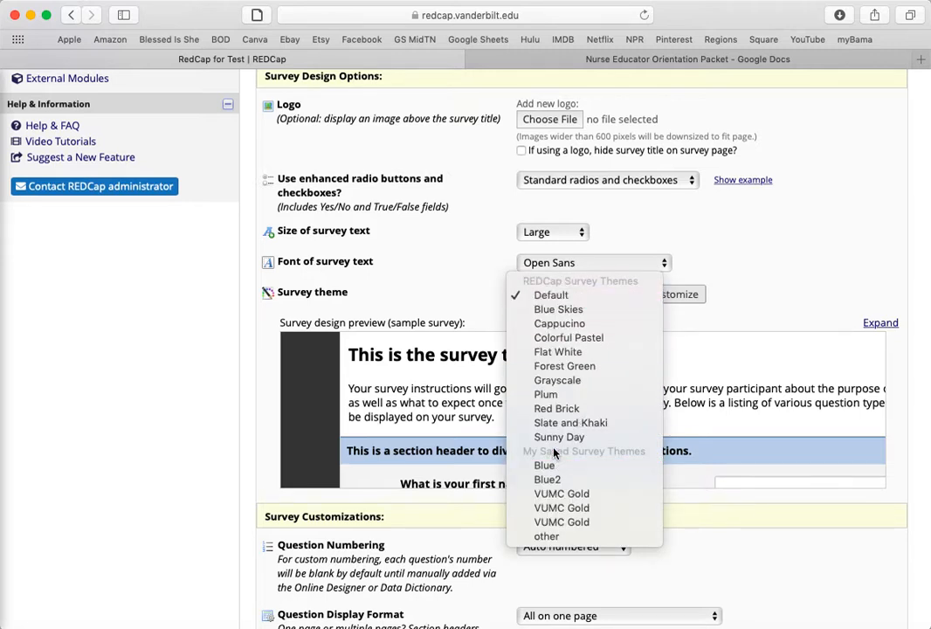
left_click(555, 521)
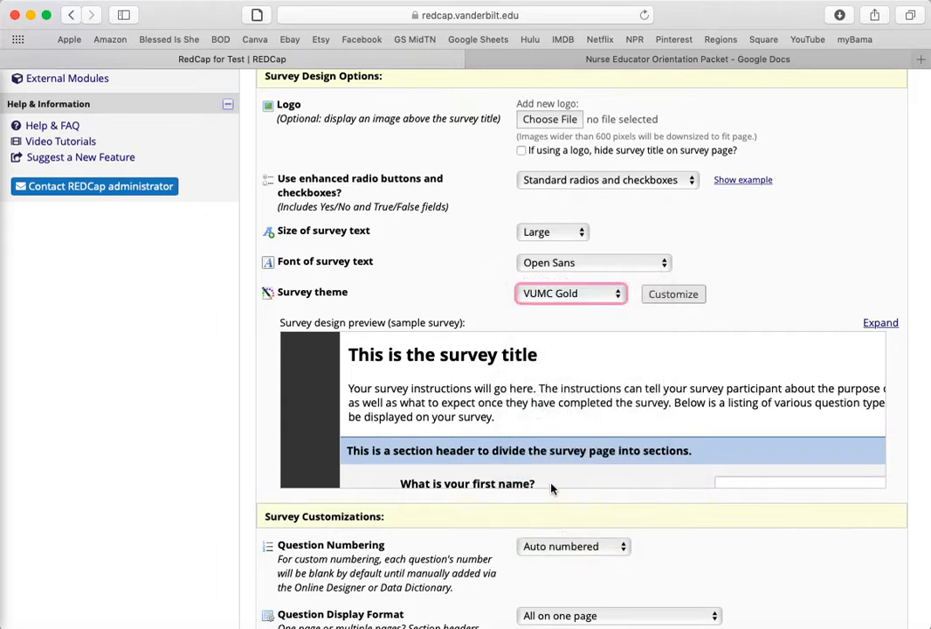
scroll(614, 373, "down", 3)
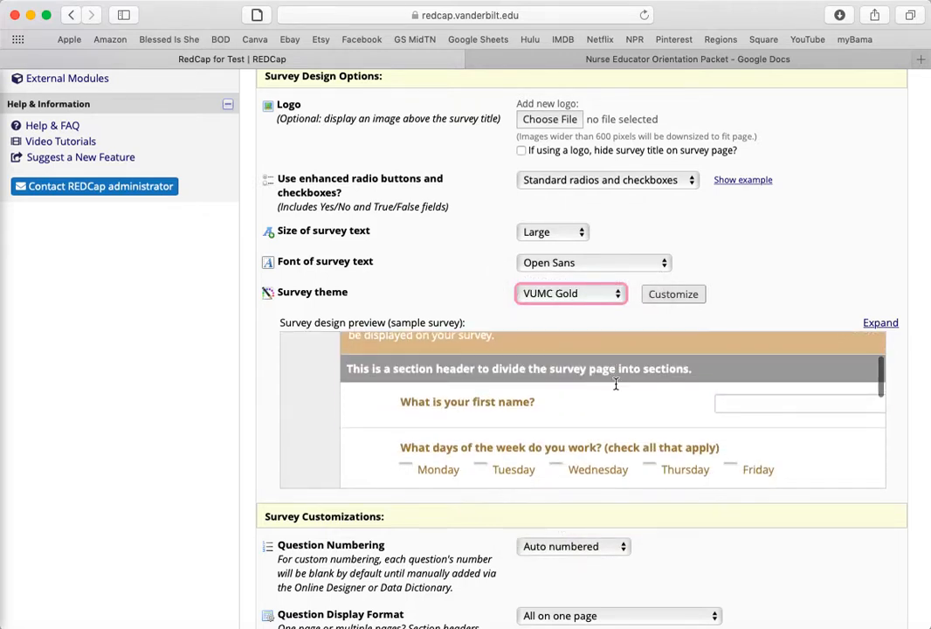
scroll(561, 413, "up", 2)
Try the first saved VUMC Gold theme in the sample survey preview and restore the Default survey theme
left_click(588, 294)
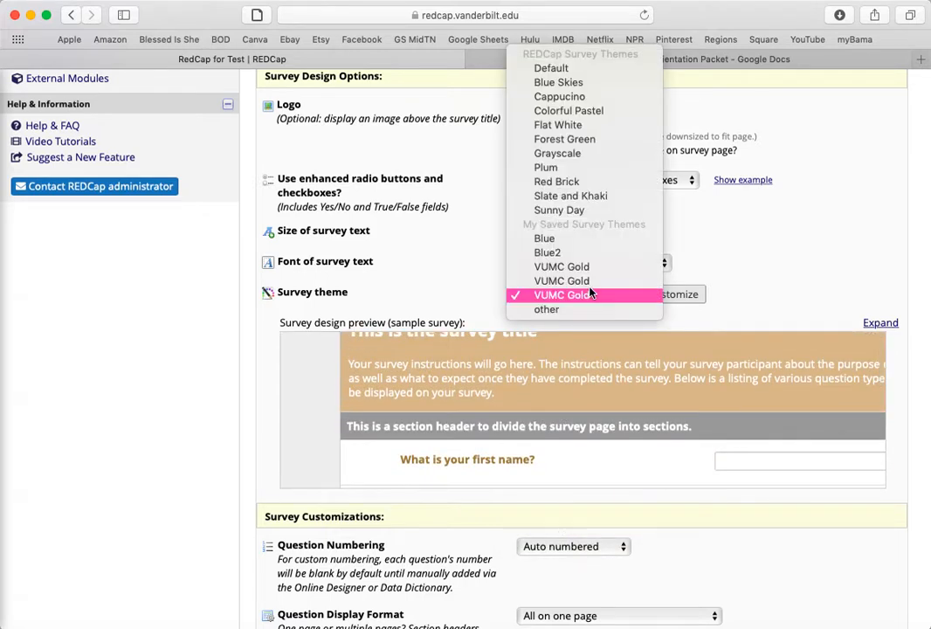
left_click(588, 266)
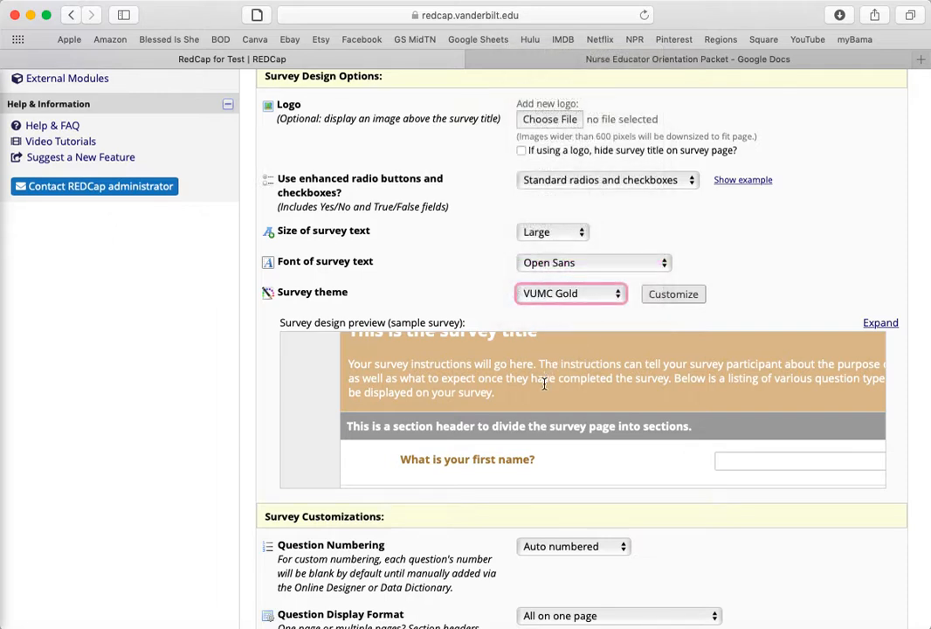
scroll(544, 398, "down", 2)
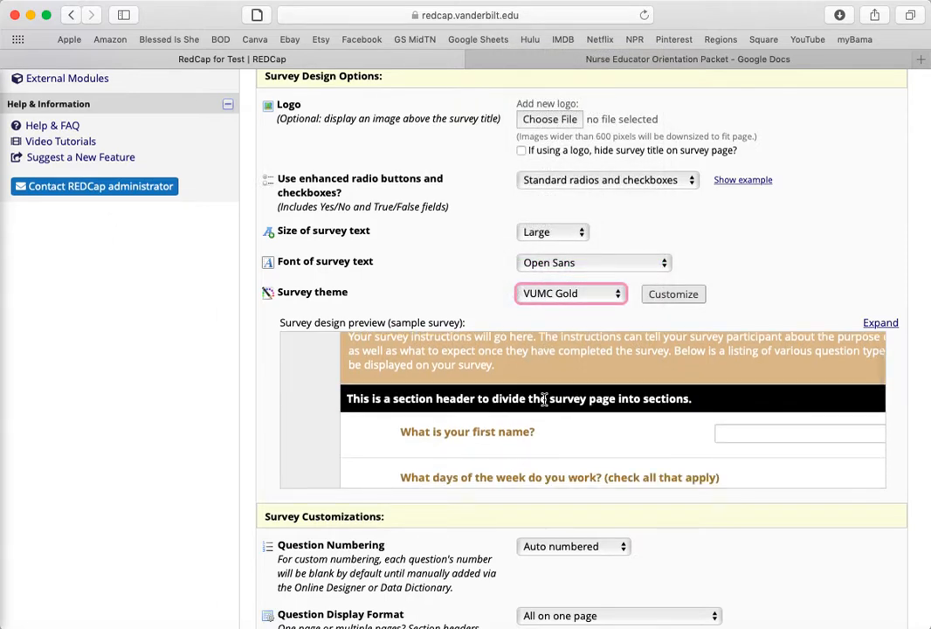
scroll(560, 373, "up", 1)
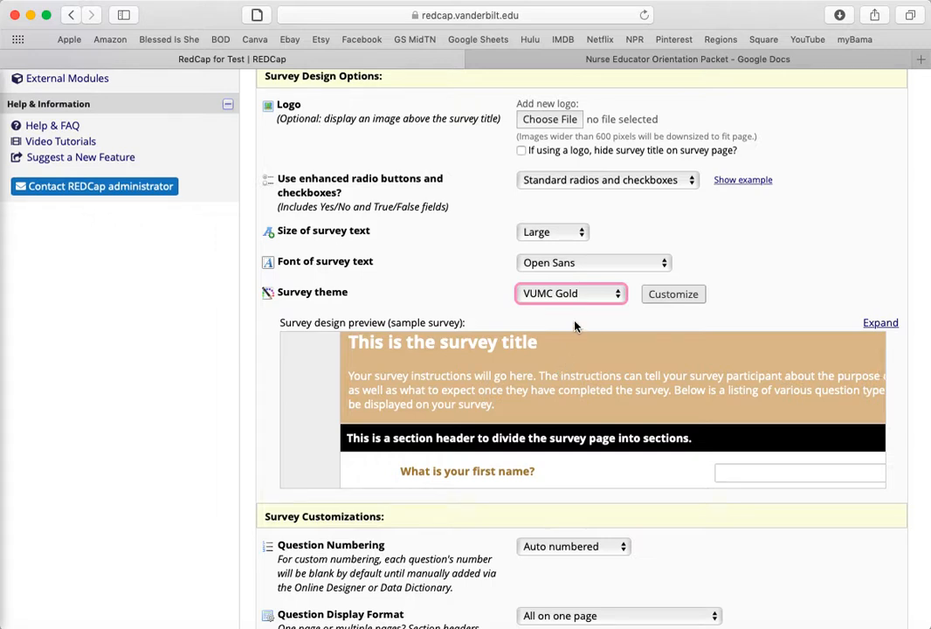
left_click(573, 295)
left_click(573, 98)
Review the question numbering options in the survey customizations and keep Auto numbered
scroll(730, 255, "down", 5)
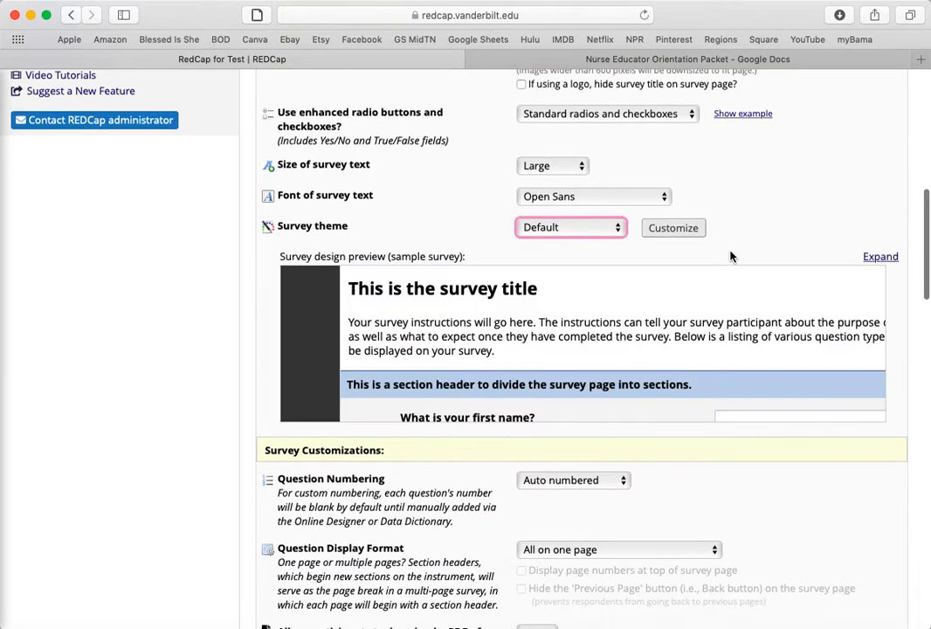
scroll(647, 275, "down", 1)
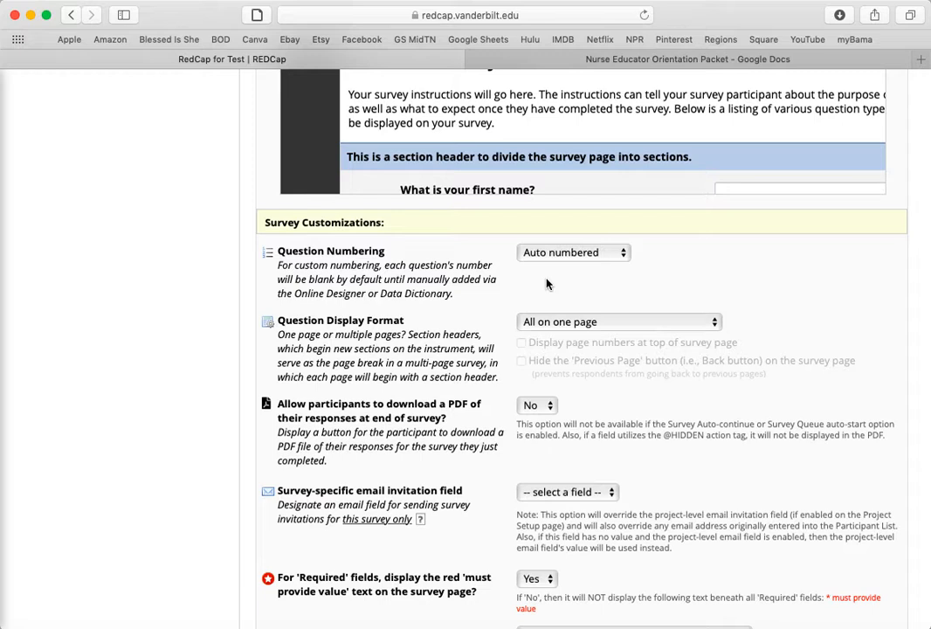
left_click(550, 252)
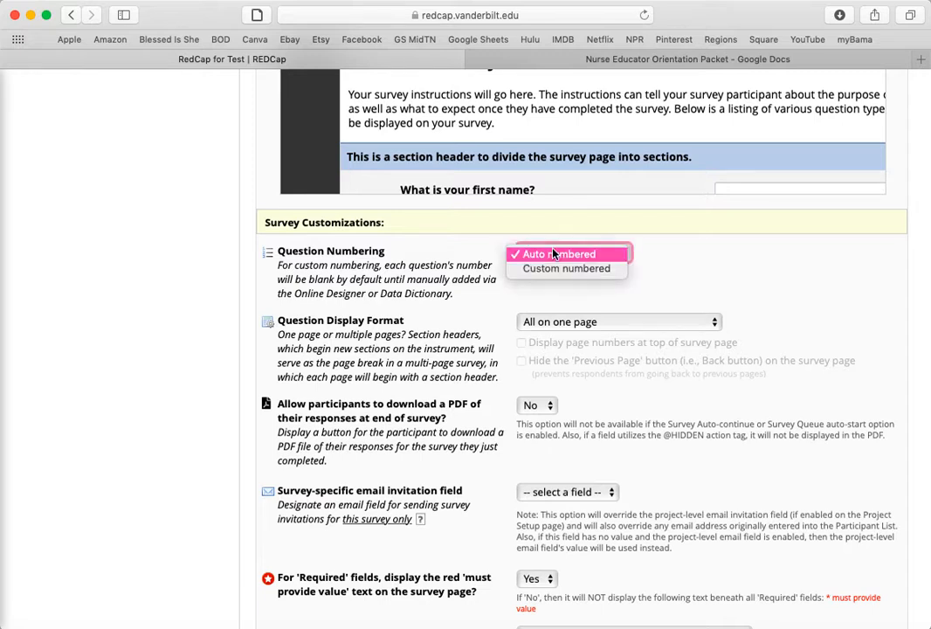
left_click(696, 285)
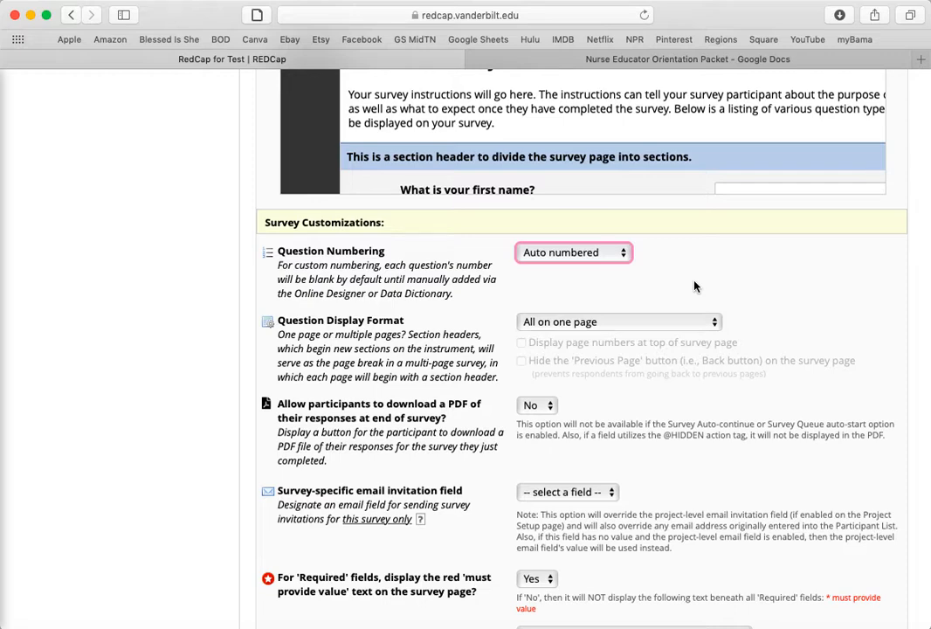
Review the choices for letting participants download a PDF of their responses at the end of the survey, and keep No
scroll(686, 279, "down", 3)
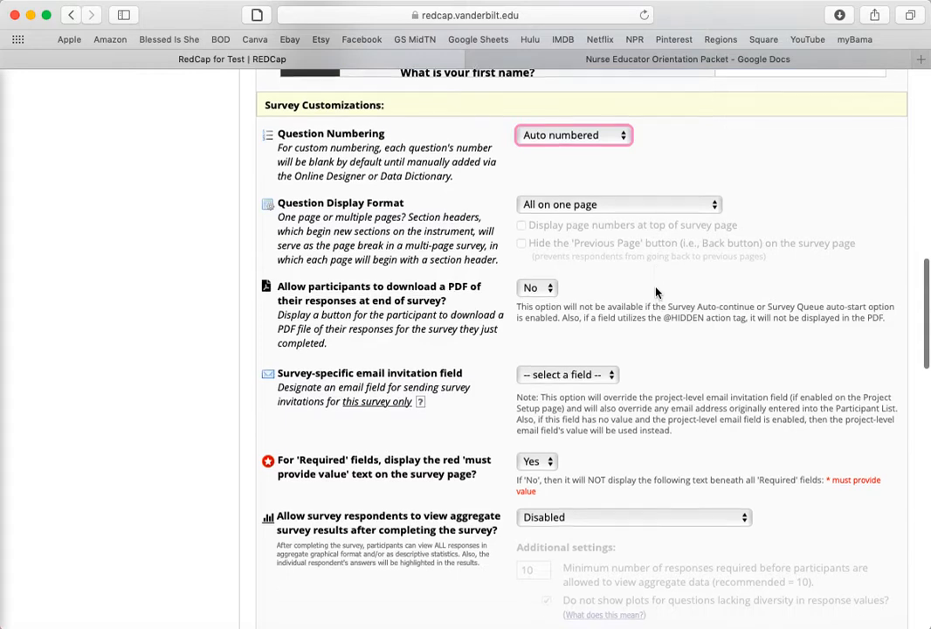
scroll(657, 293, "down", 1)
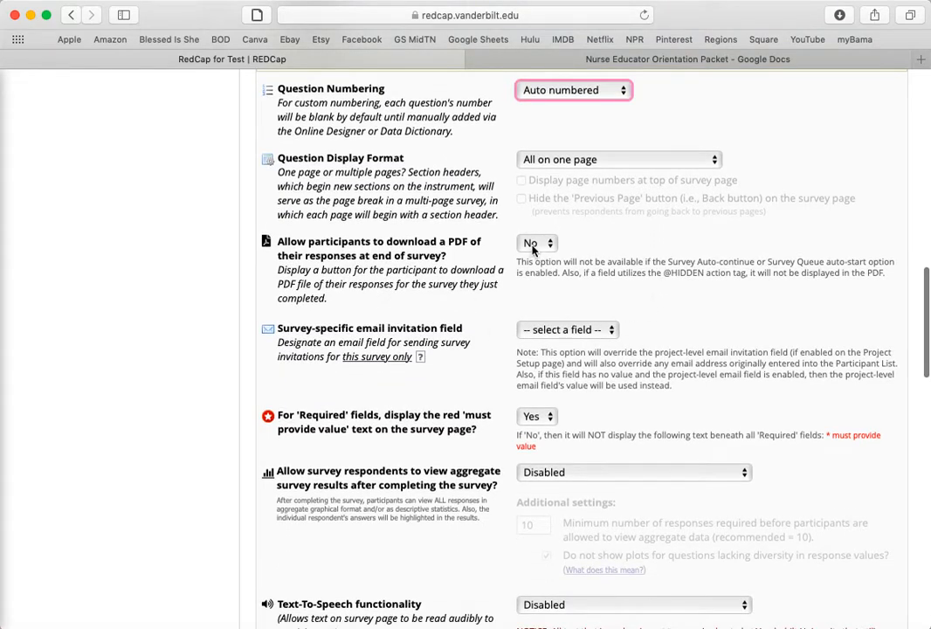
left_click(532, 246)
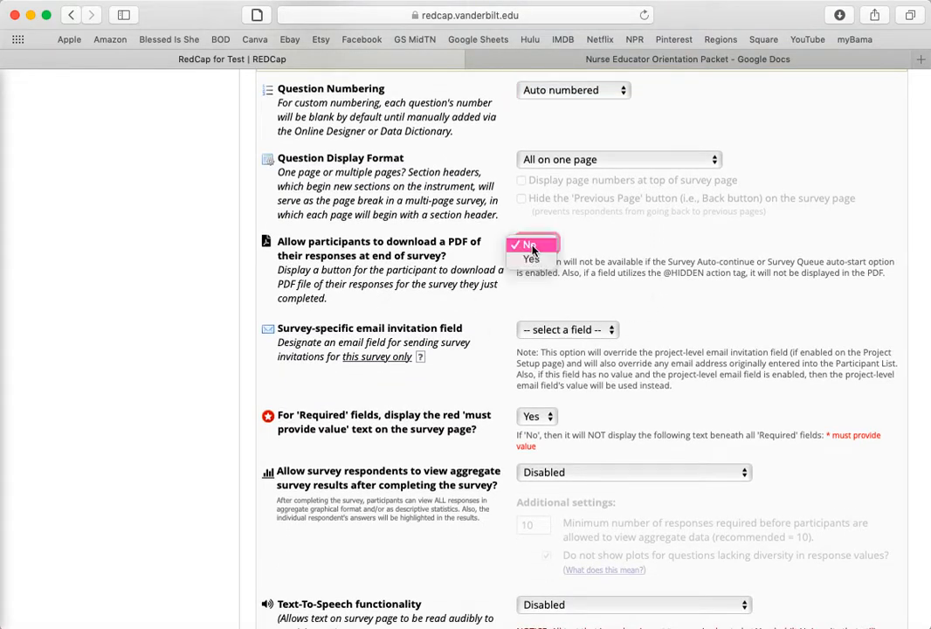
left_click(650, 246)
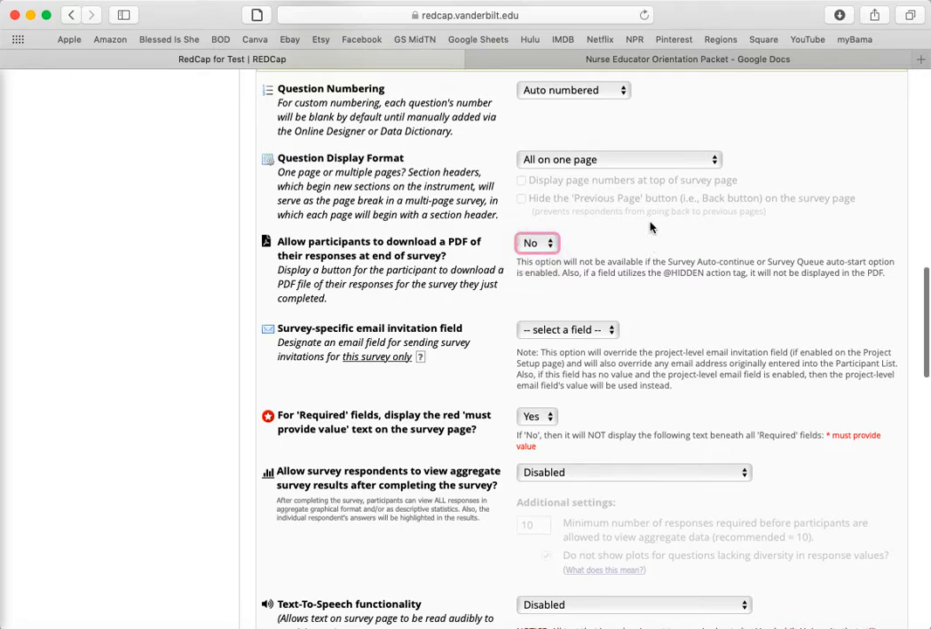
Examine the email invitation field and the 'must provide value' text option for required fields in the survey customizations
scroll(650, 229, "down", 5)
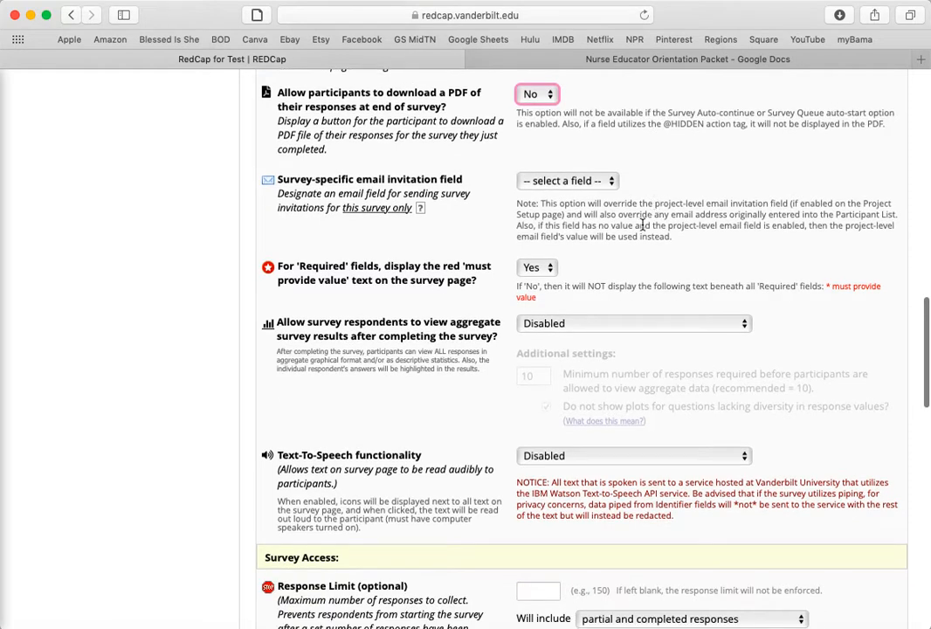
scroll(656, 206, "down", 1)
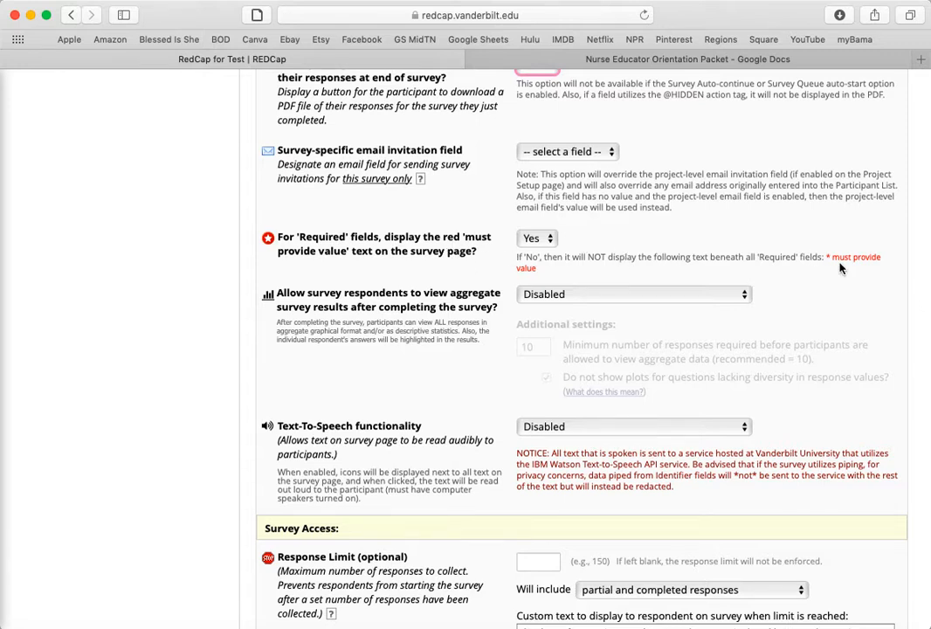
left_click_drag(828, 254, 830, 280)
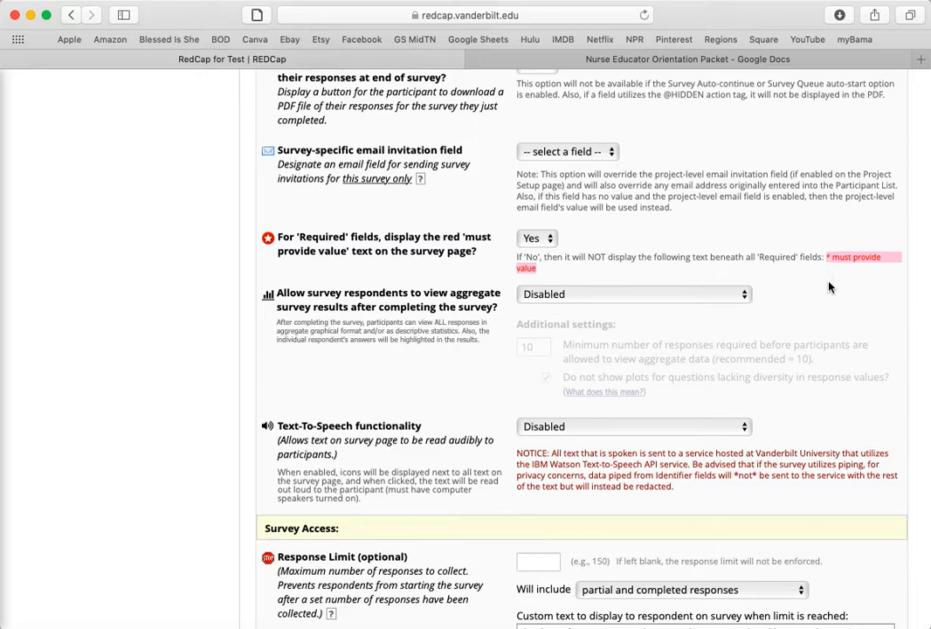
left_click(830, 269)
scroll(768, 229, "down", 5)
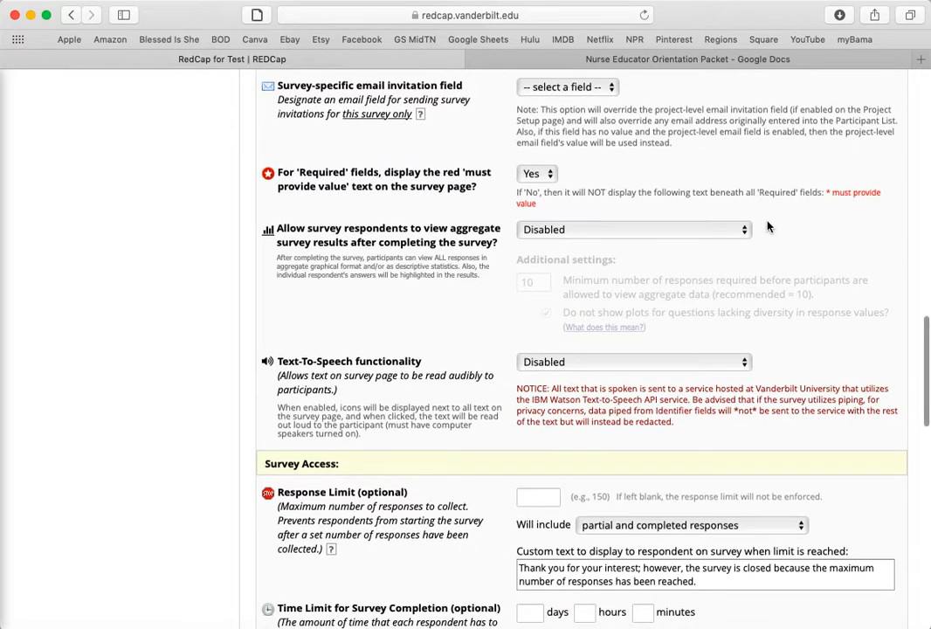
Try allowing the 'Save & Return Later' option for respondents in the survey access settings and set it back to No
scroll(769, 227, "down", 7)
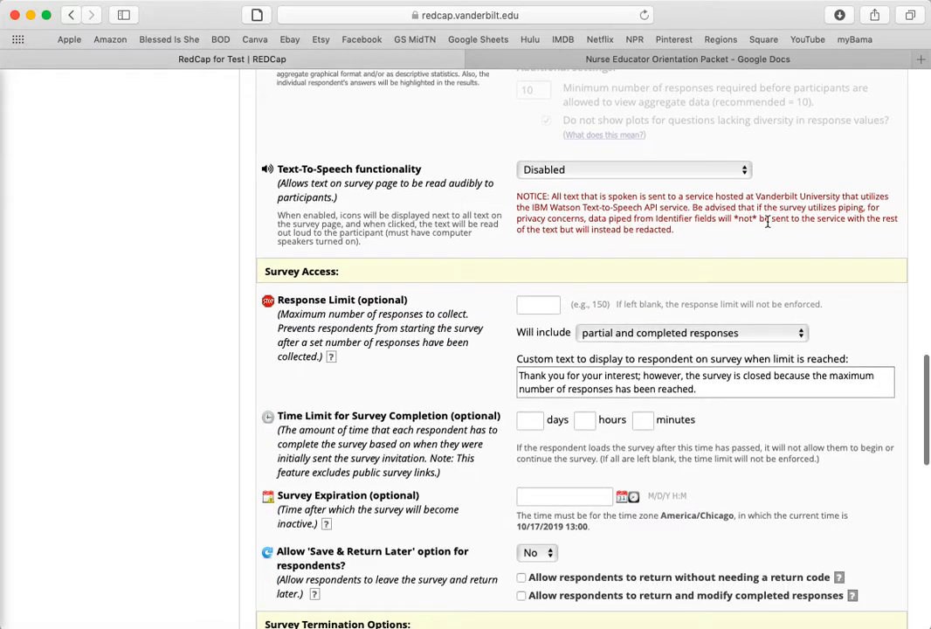
scroll(767, 222, "down", 5)
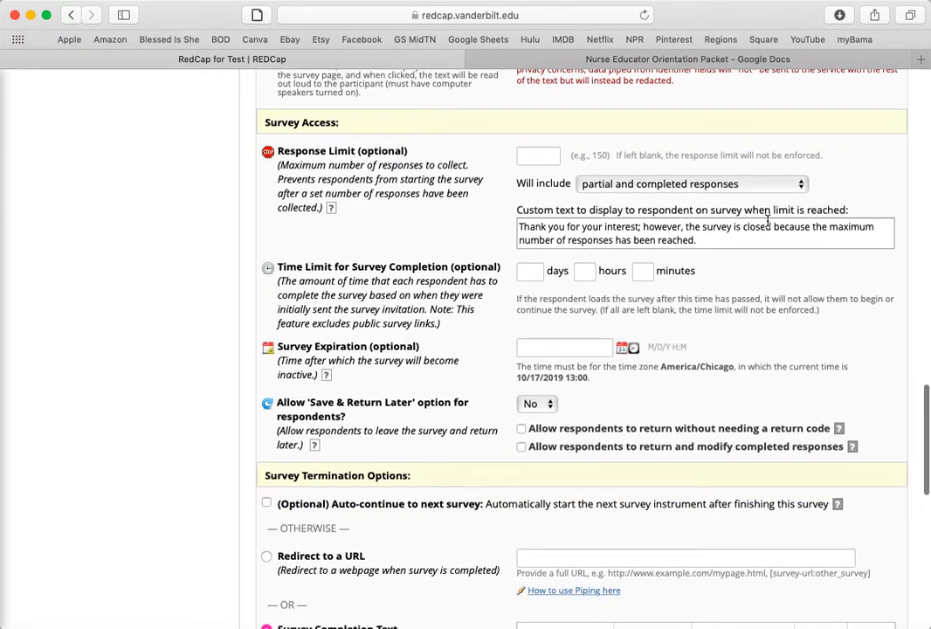
scroll(758, 204, "down", 2)
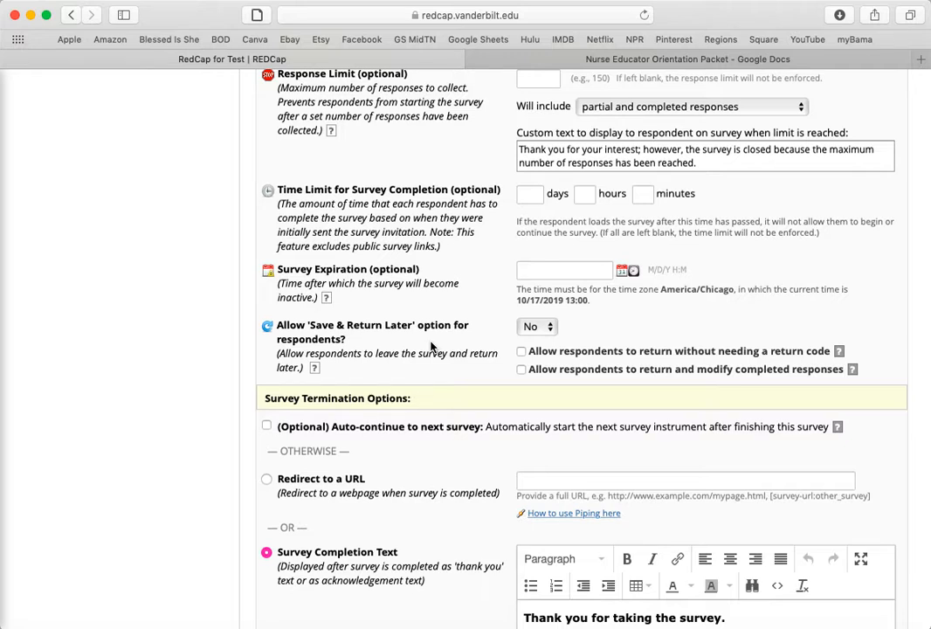
left_click(545, 329)
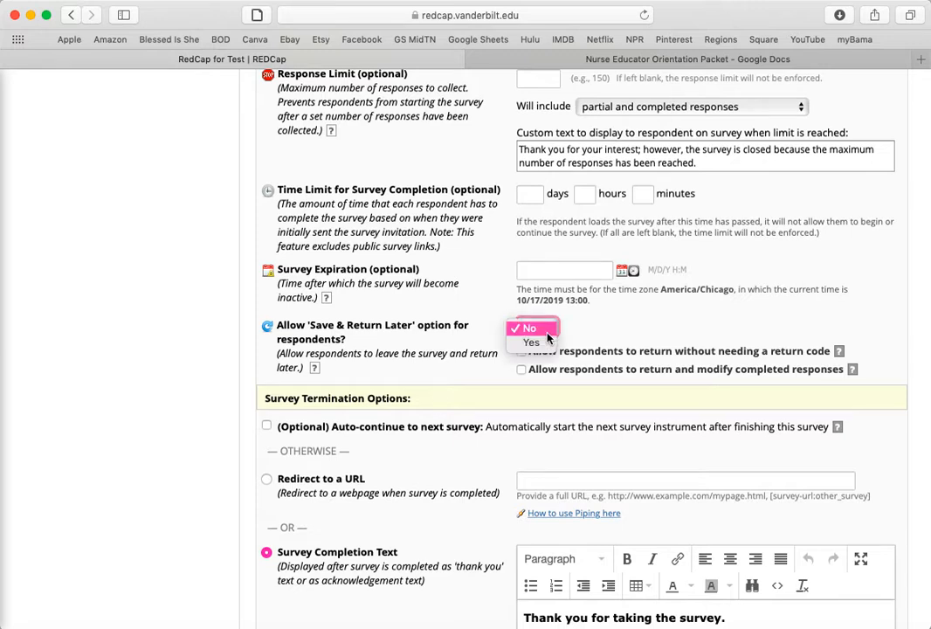
left_click(541, 344)
left_click(548, 327)
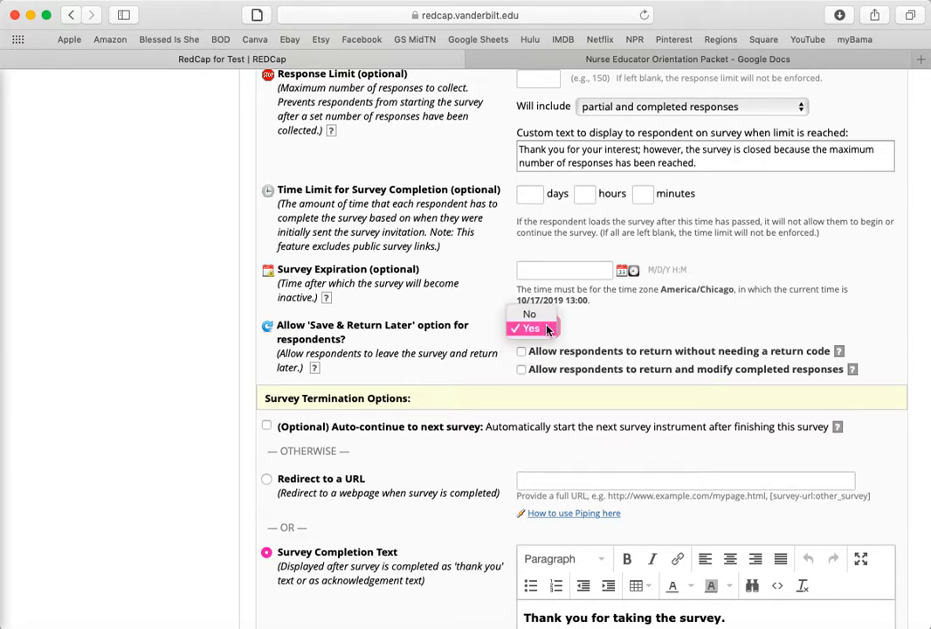
left_click(541, 316)
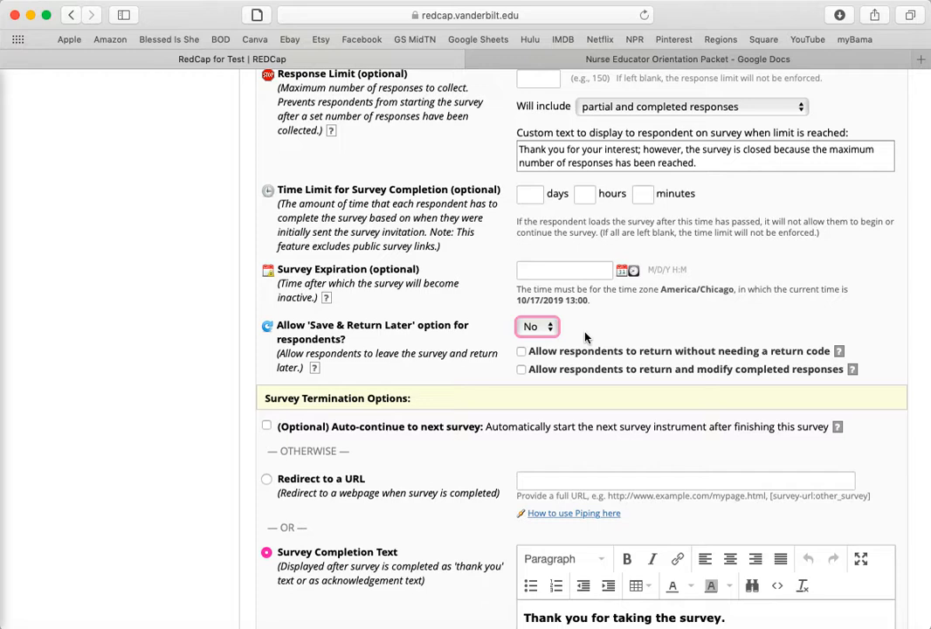
Review the survey termination options, including the completion text and e-Consent Framework, and save the survey settings
scroll(585, 336, "down", 5)
scroll(584, 319, "down", 3)
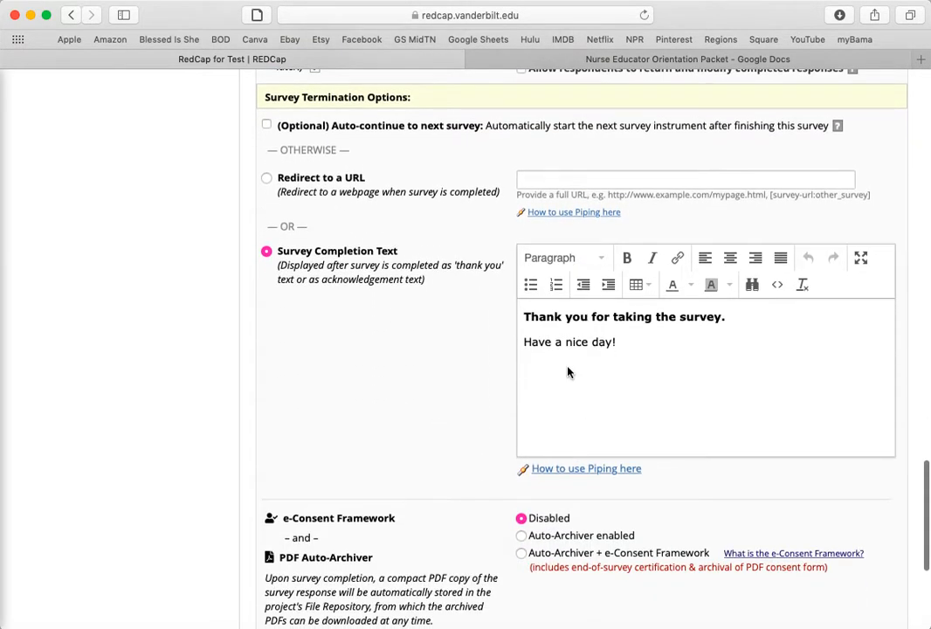
left_click(652, 337)
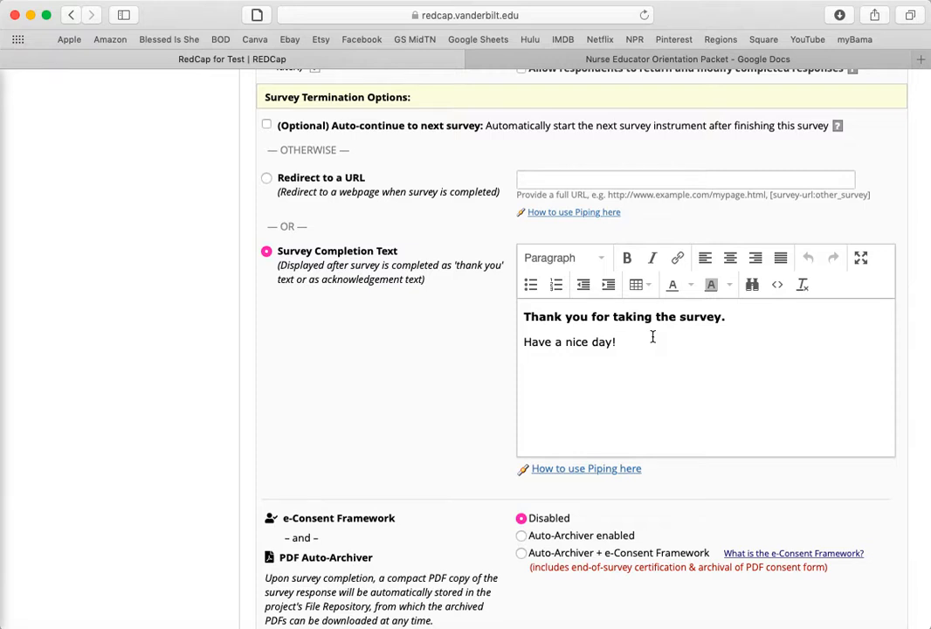
scroll(469, 348, "down", 5)
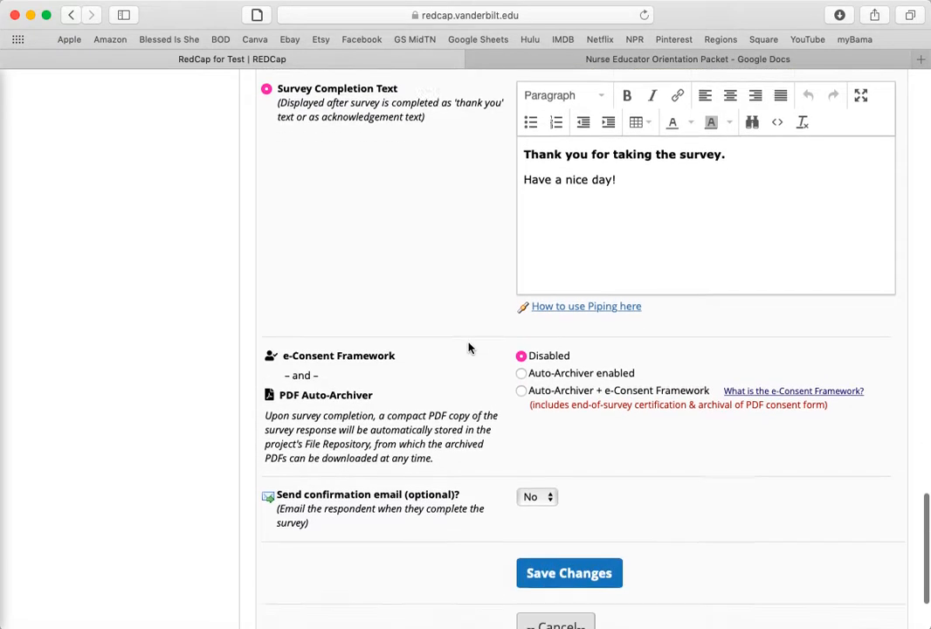
scroll(469, 348, "down", 2)
scroll(426, 300, "down", 2)
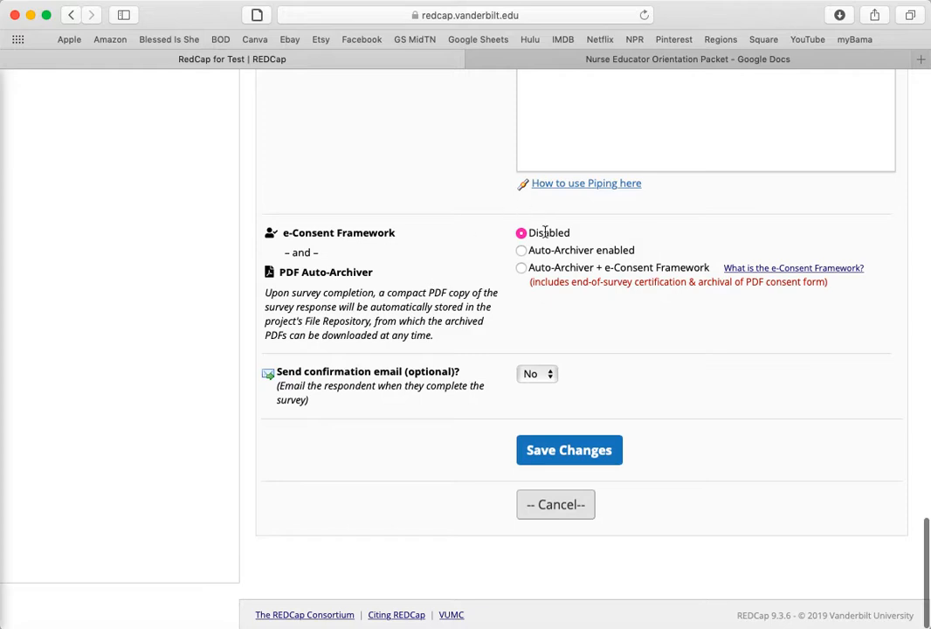
left_click(584, 462)
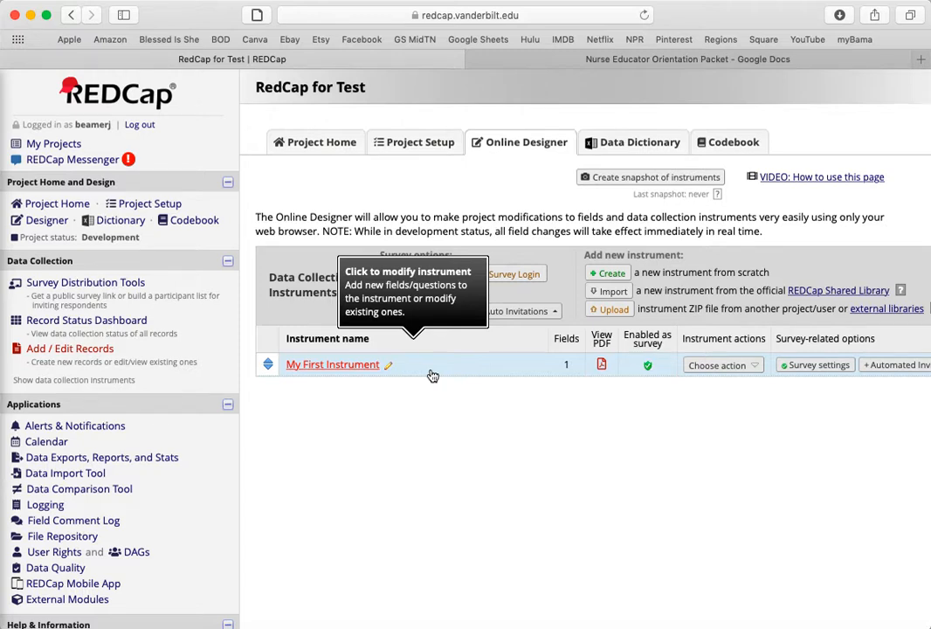
Rename the instrument My First Instrument as RedCap Test Project
left_click(734, 367)
left_click(717, 384)
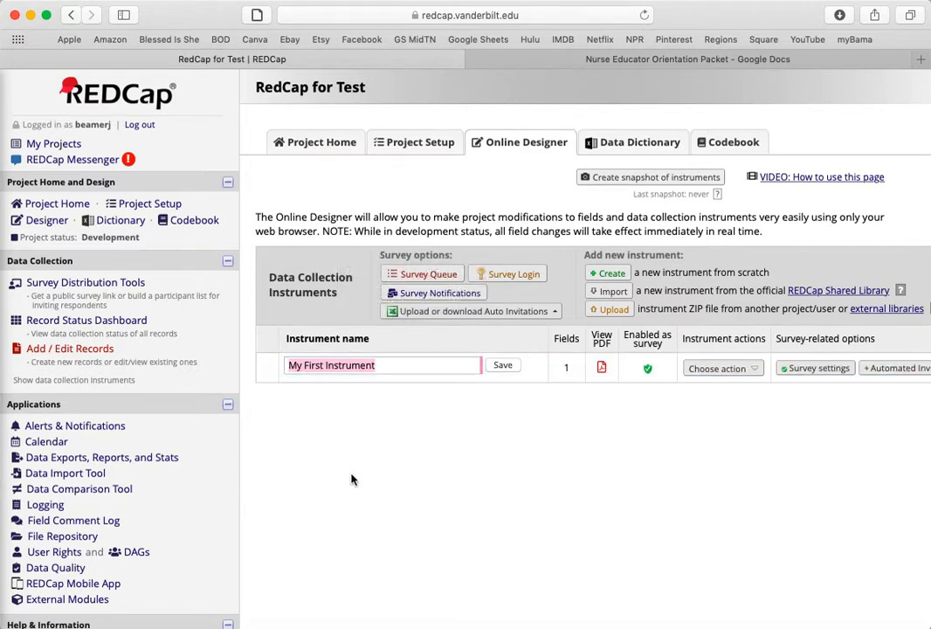
type("Red")
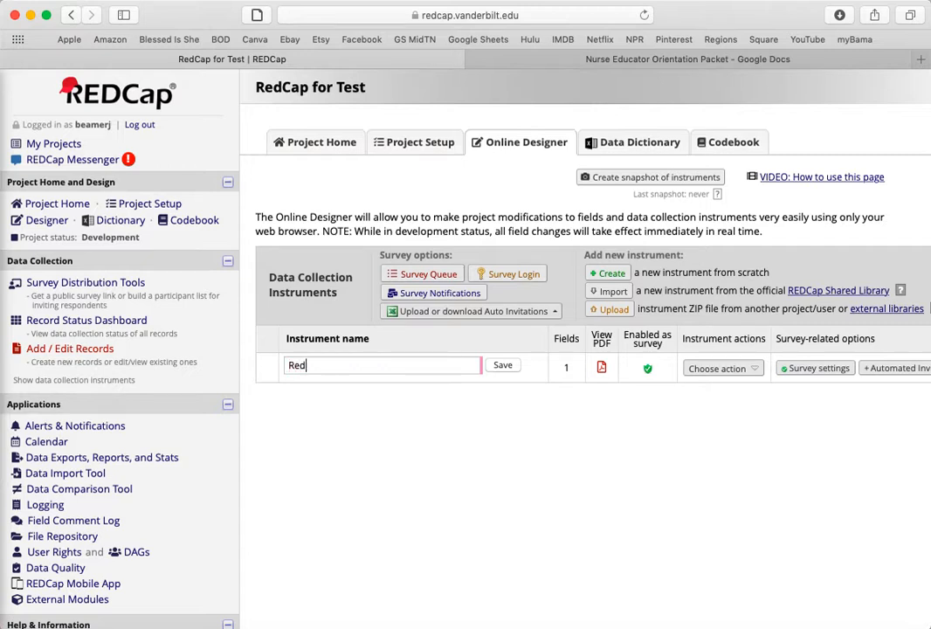
type("Cap Test Project")
left_click(505, 366)
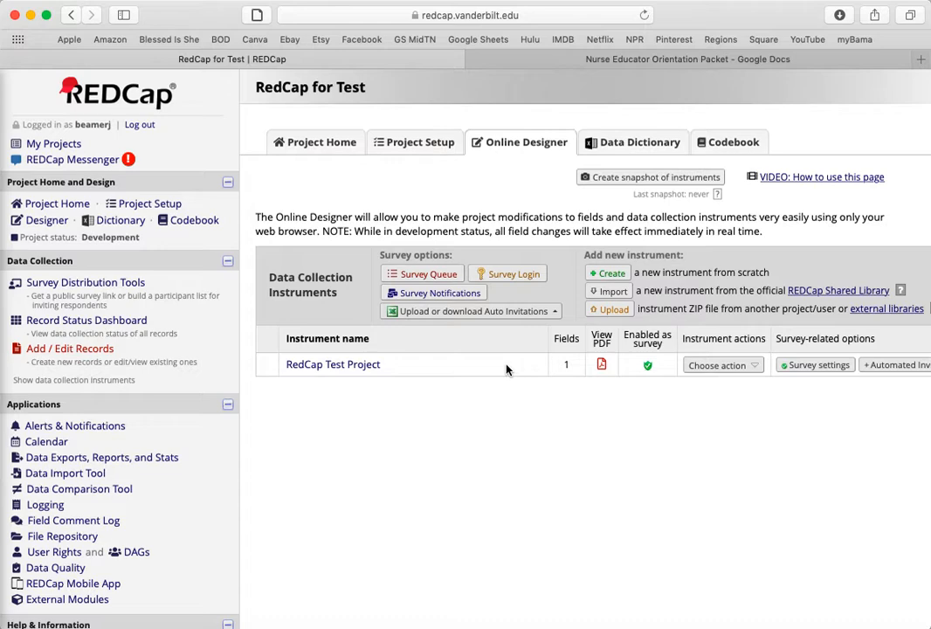
Open the RedCap Test Project instrument and start a new Text Box field labelled Test Field
left_click(354, 366)
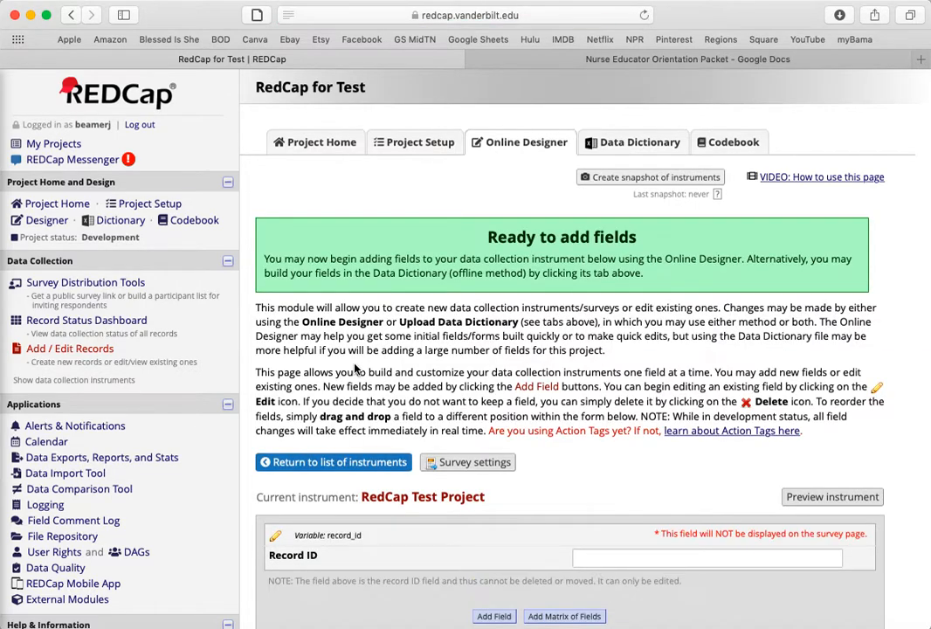
scroll(560, 339, "down", 3)
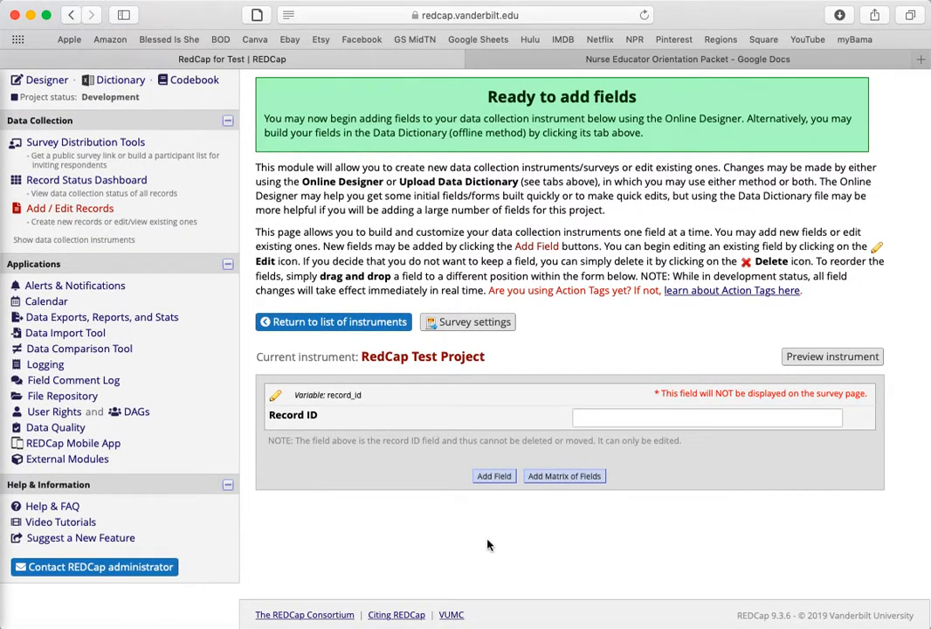
left_click(495, 477)
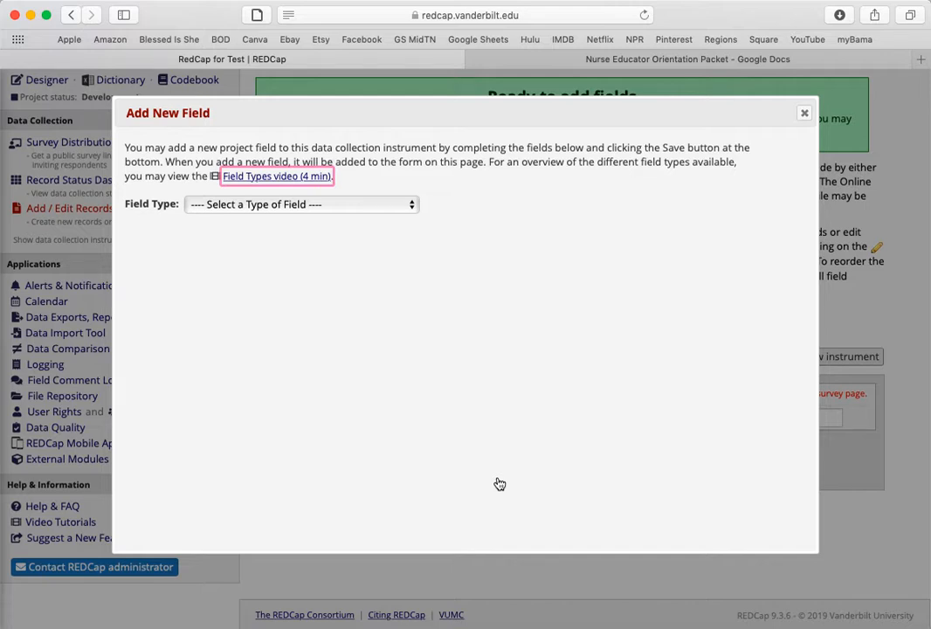
left_click(251, 207)
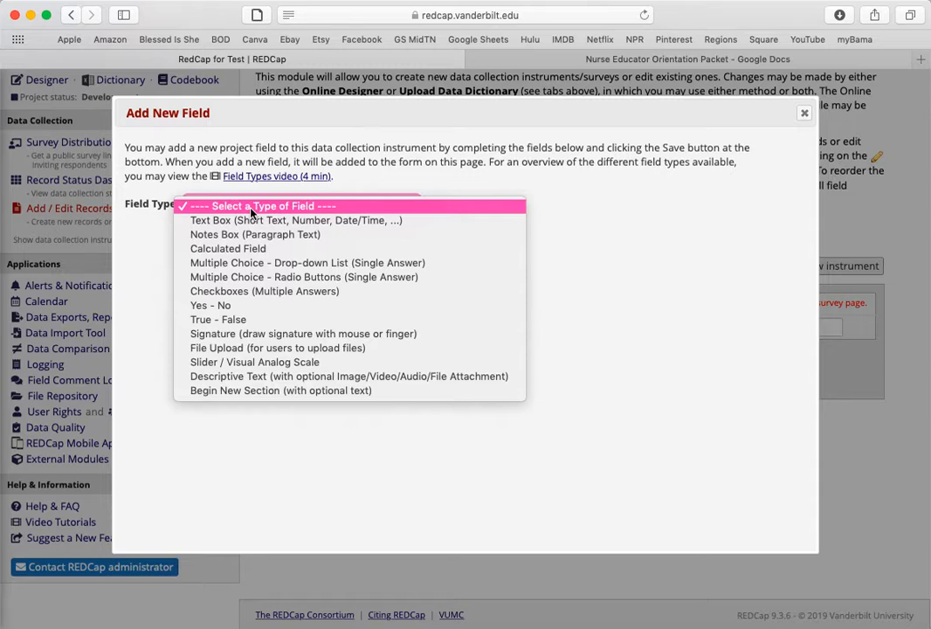
left_click(247, 221)
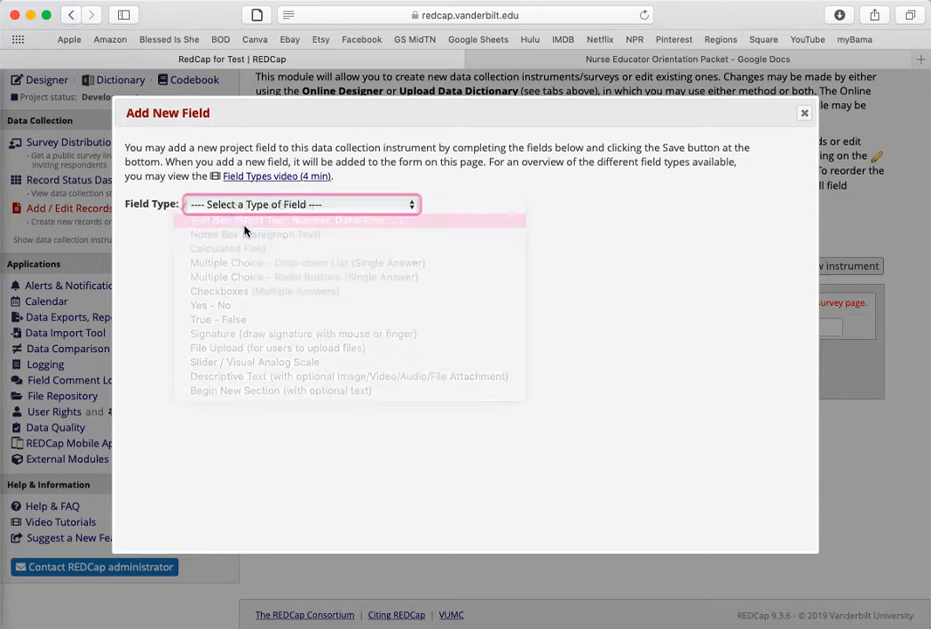
left_click(243, 291)
type("Test Field")
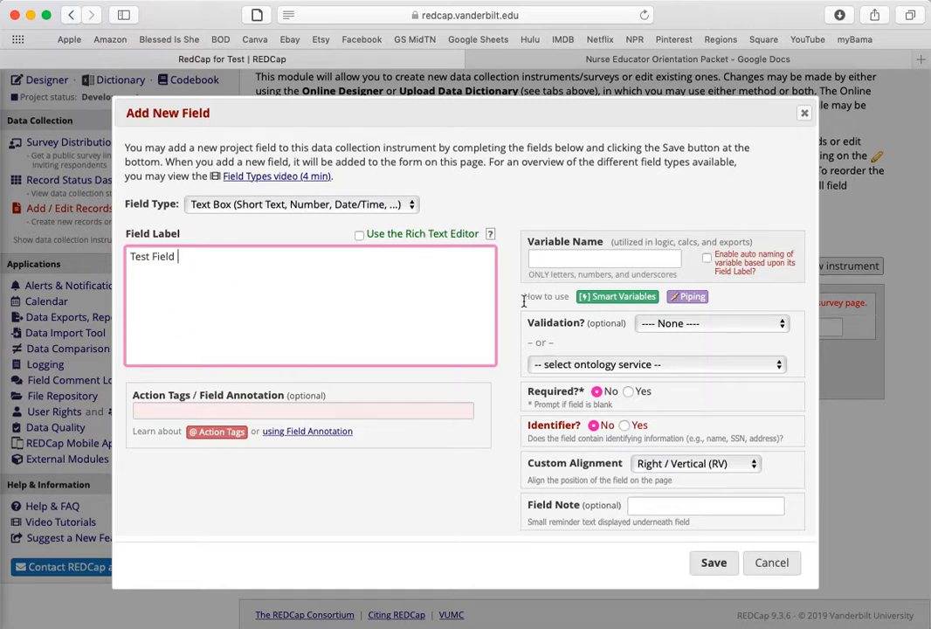
Set the new field's variable name to test1, keep its validation at None, and save the field
left_click(582, 260)
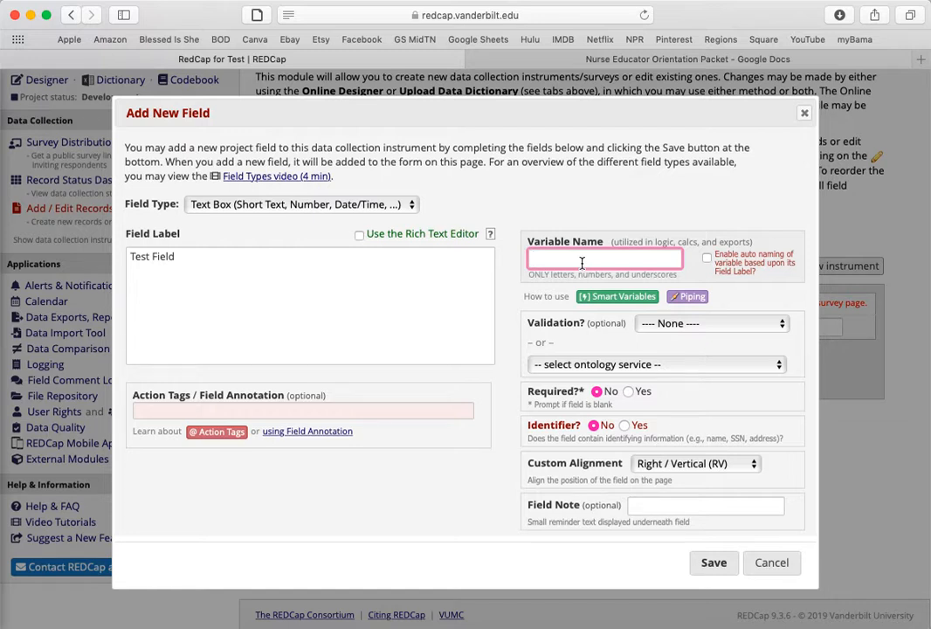
type("test1")
left_click(657, 326)
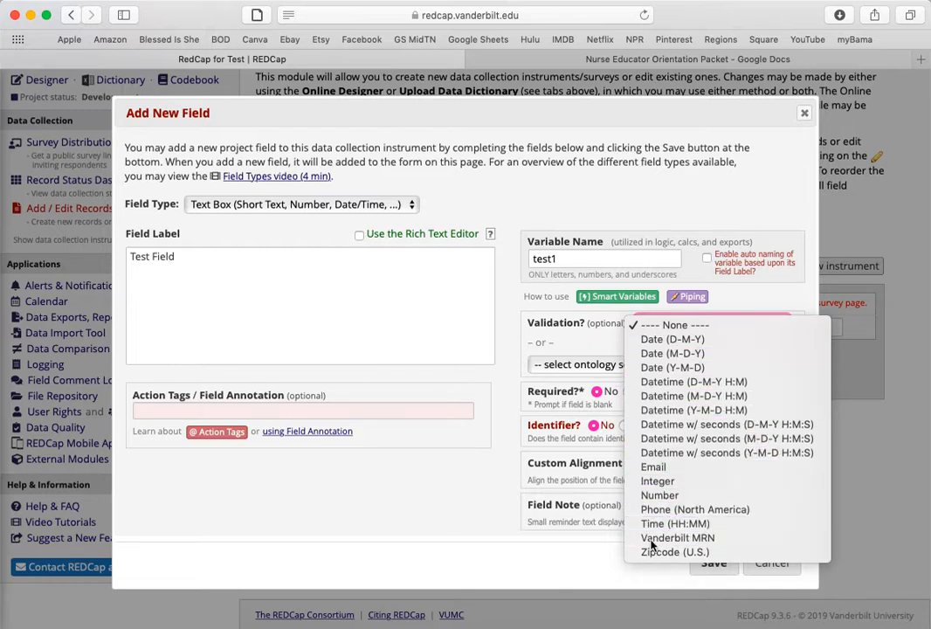
left_click(589, 347)
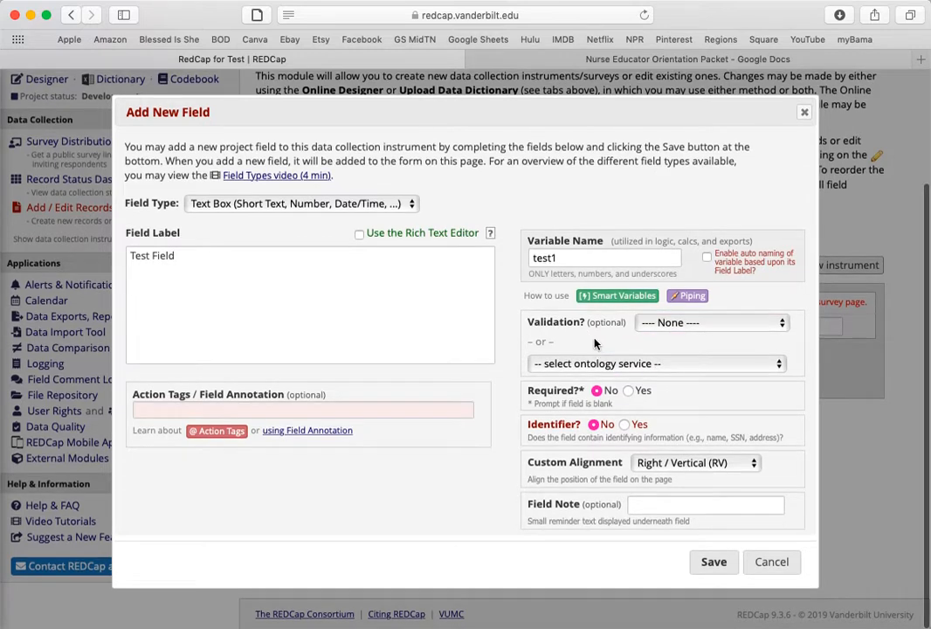
left_click(660, 508)
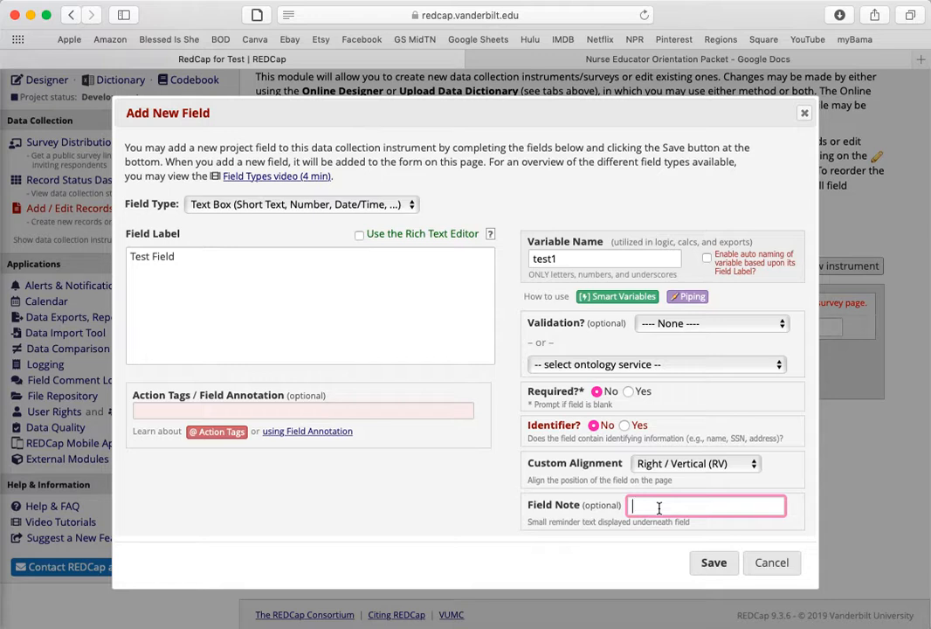
left_click(713, 565)
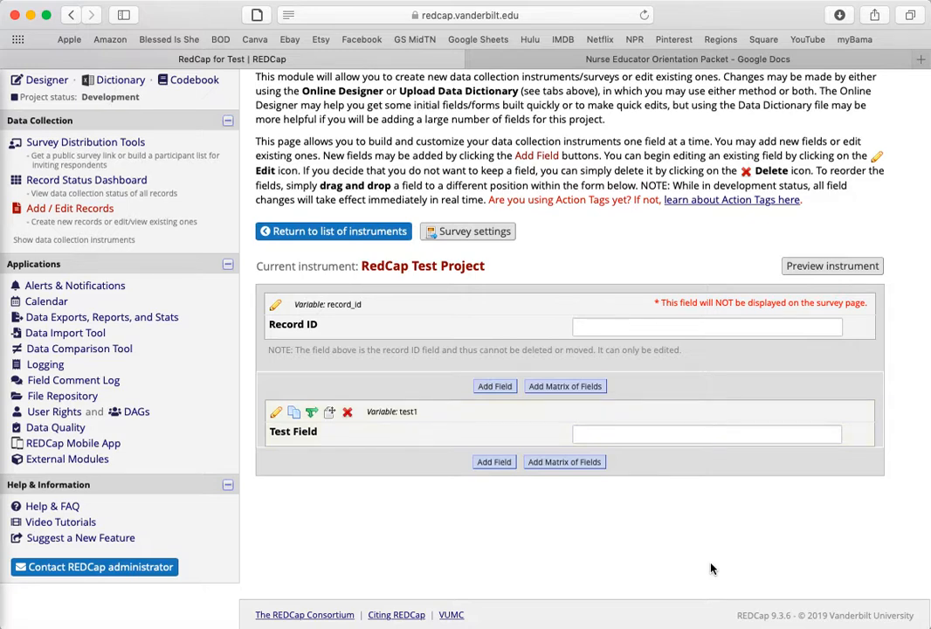
Add a Notes Box (Paragraph Text) field labelled Test with the variable name test2 below the Test Field
left_click(495, 463)
left_click(294, 213)
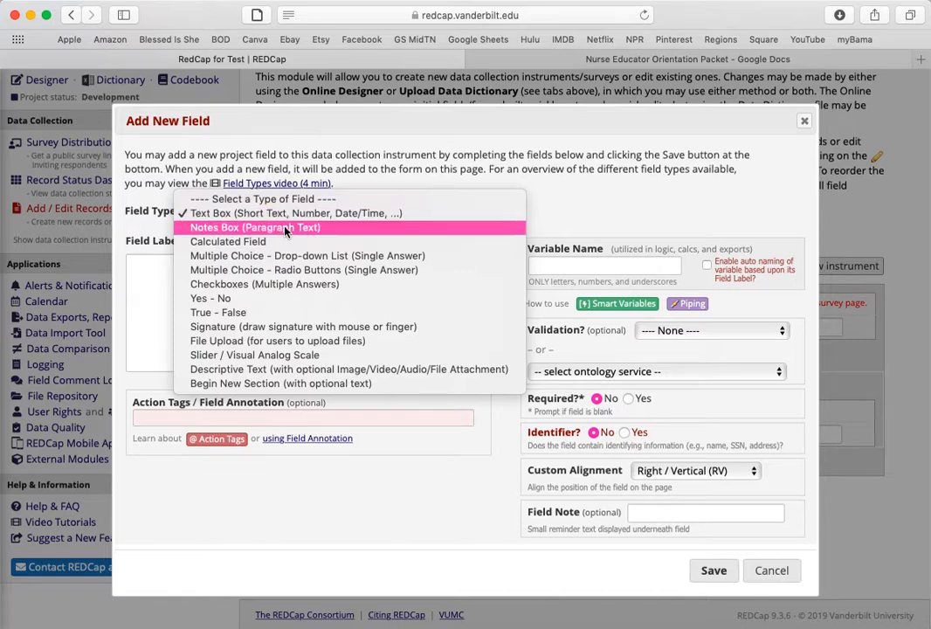
left_click(285, 227)
left_click(283, 311)
type("Test")
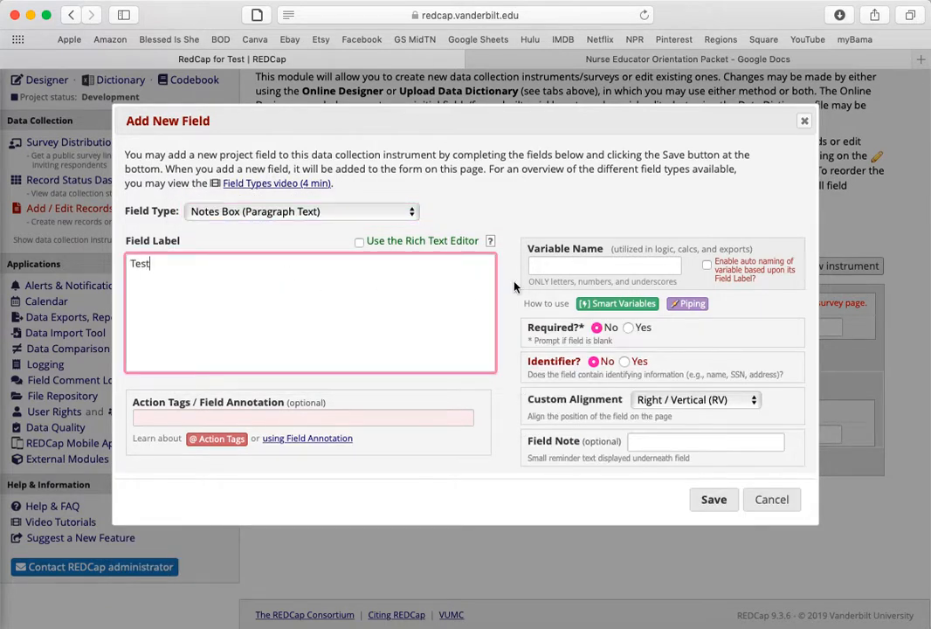
left_click(541, 269)
type("te")
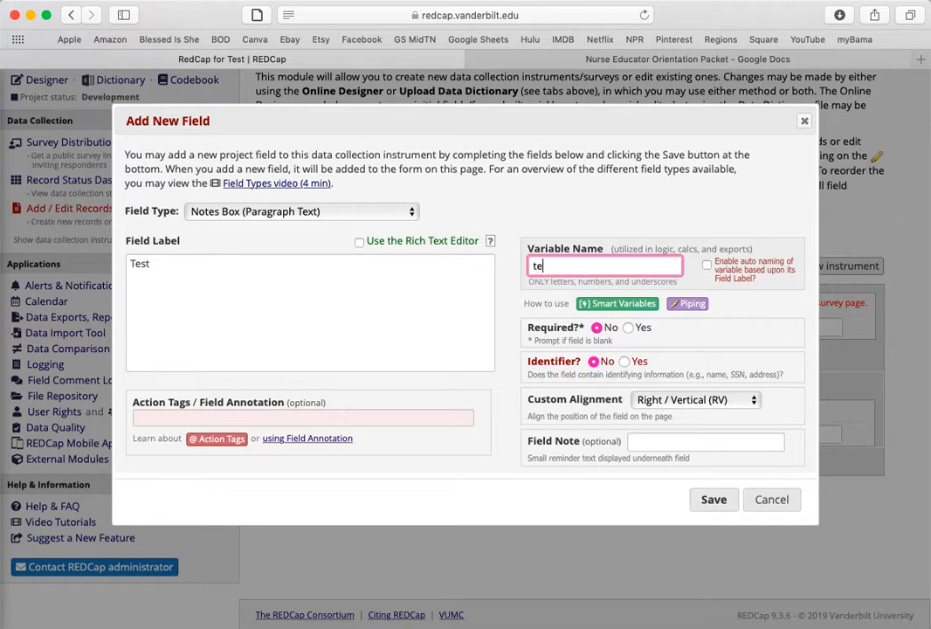
type("st2")
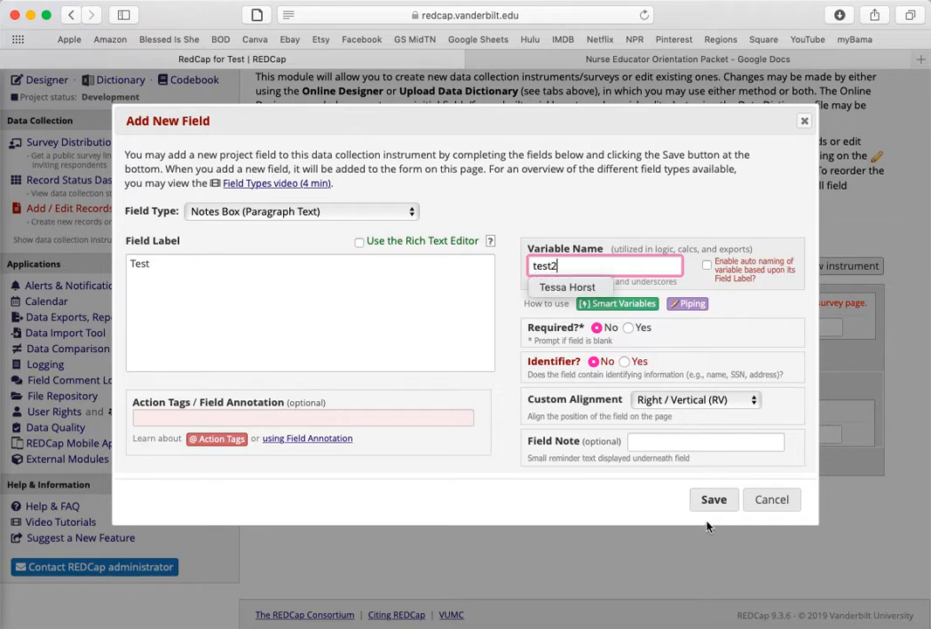
left_click(712, 500)
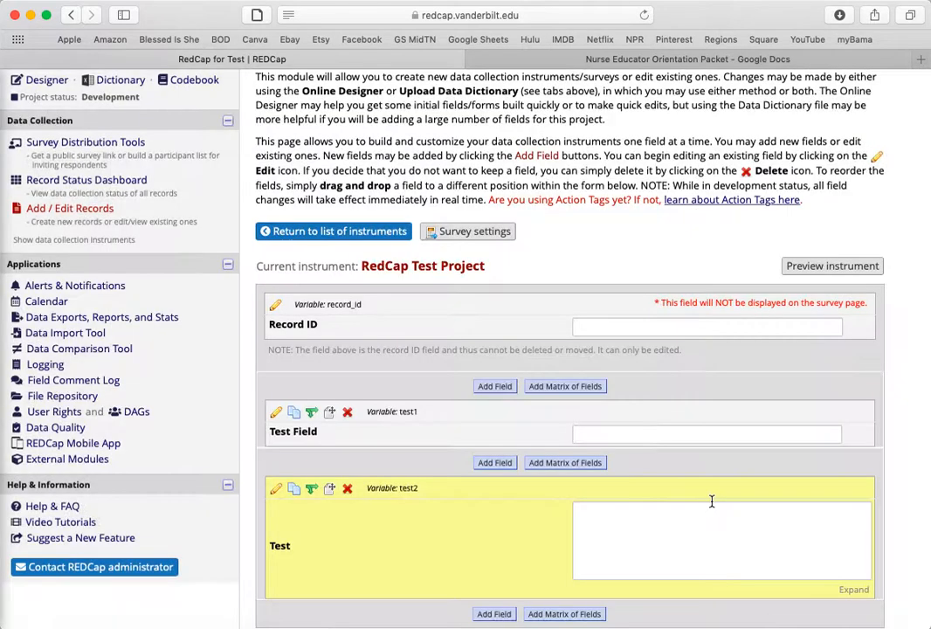
scroll(712, 501, "down", 3)
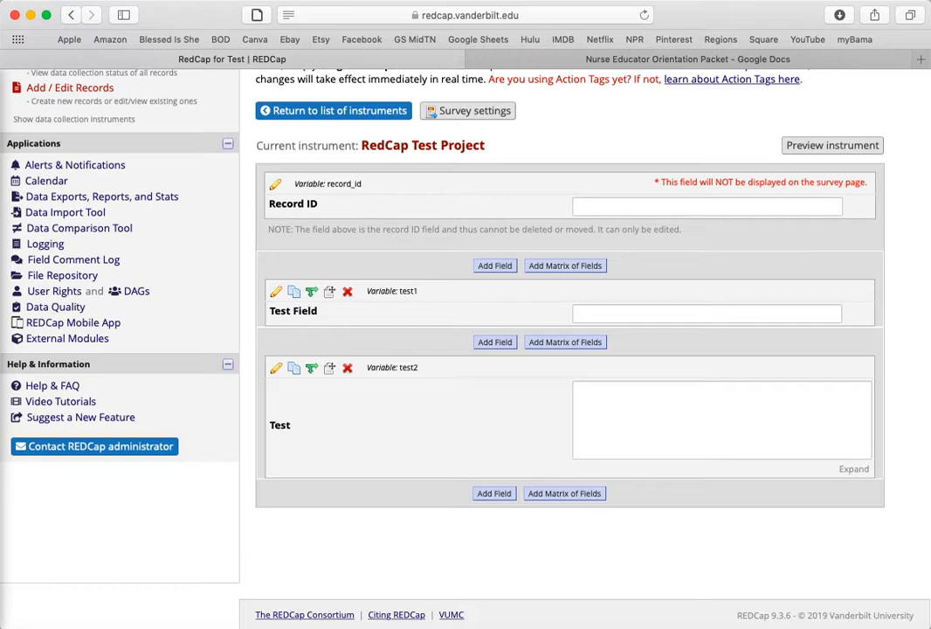
left_click(702, 0)
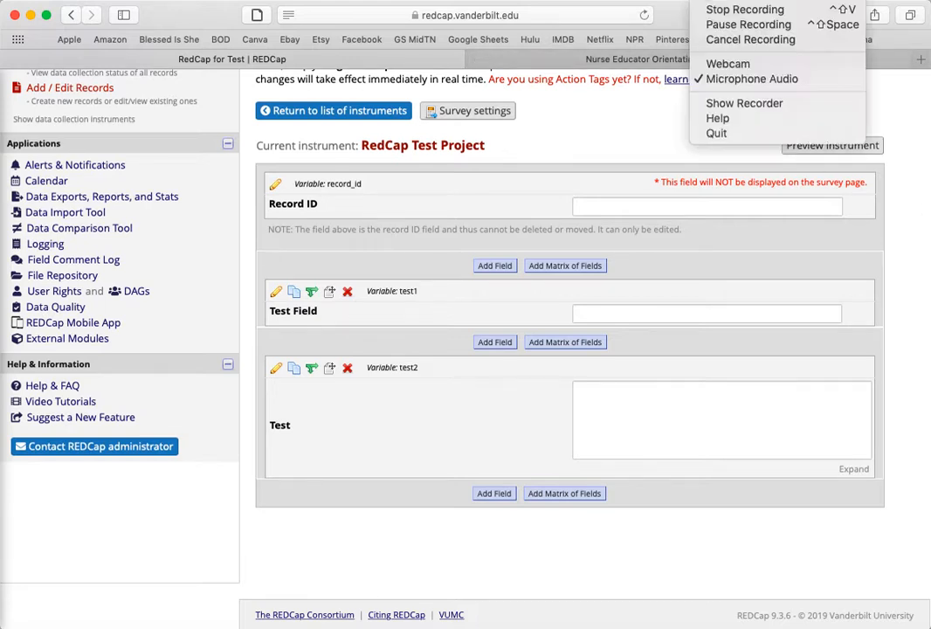